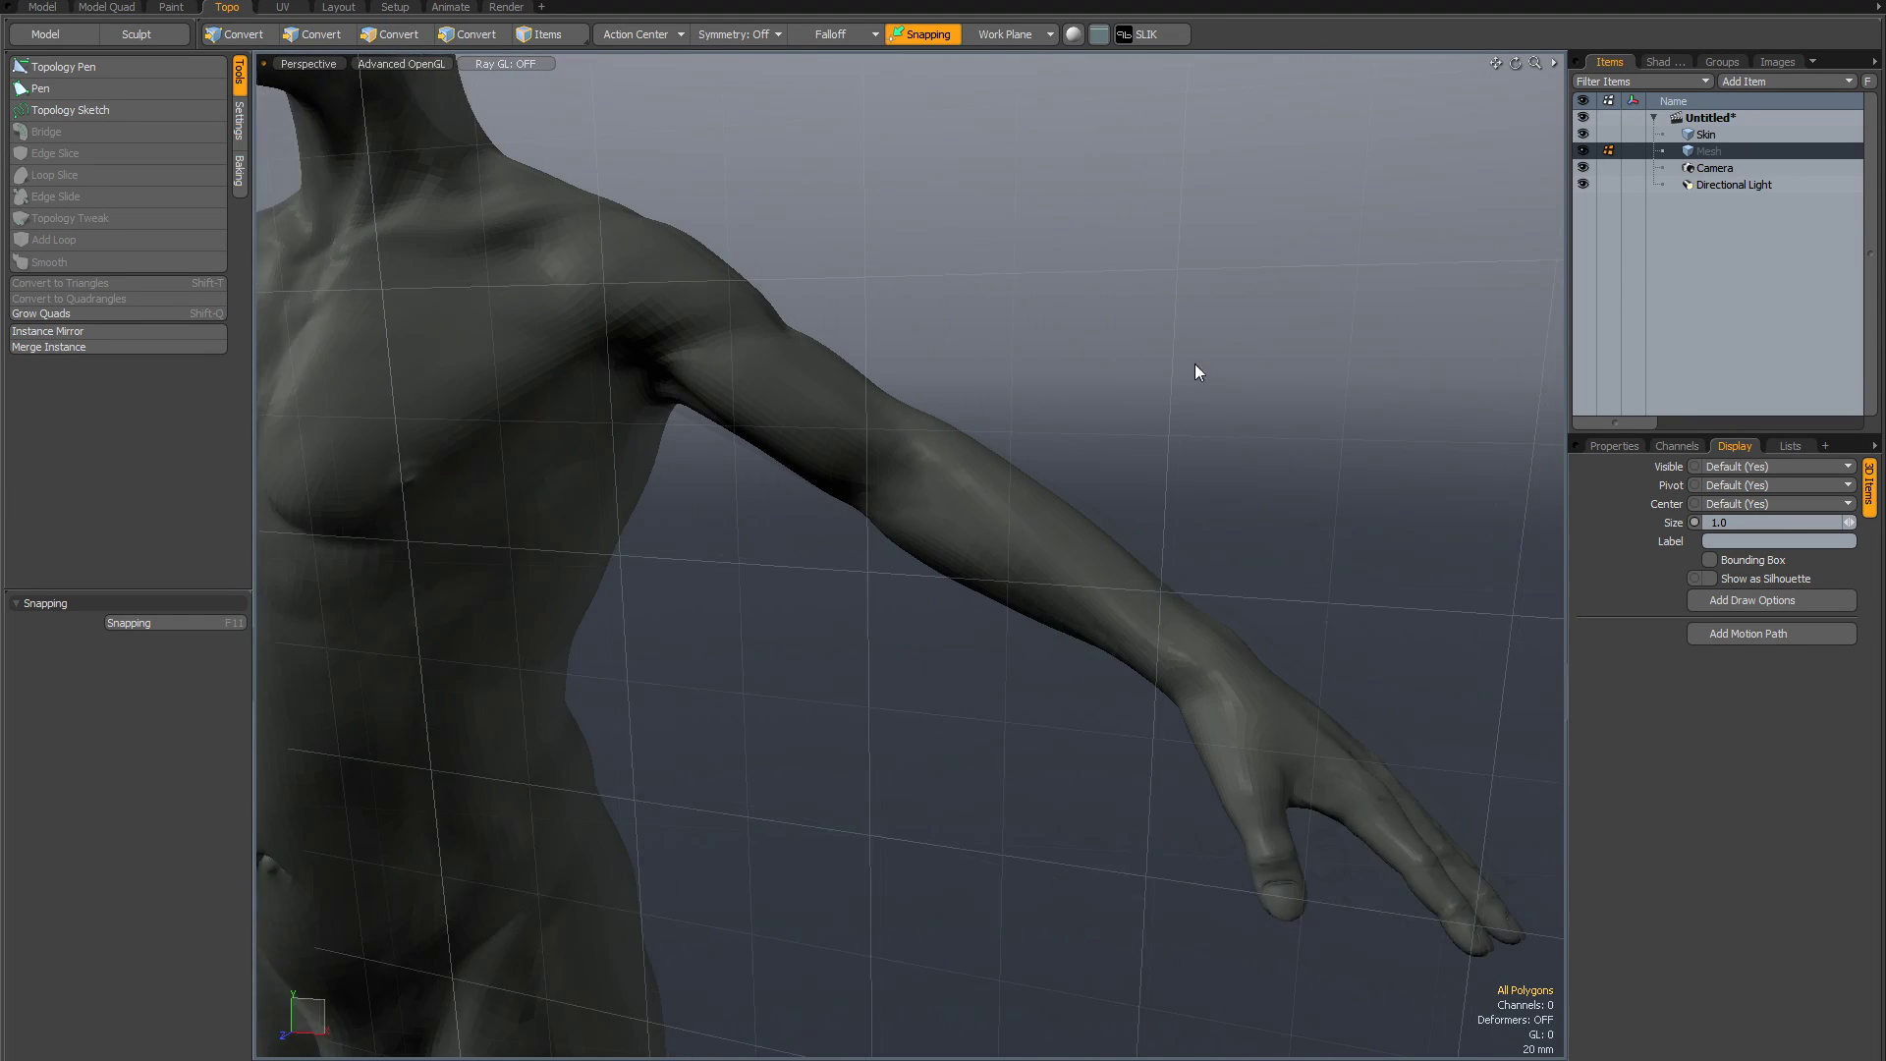
Examine the sculpted figure's arm and hand from several angles
scroll(859, 419, down, 3)
alt+drag(859, 420, 940, 438)
scroll(733, 403, up, 3)
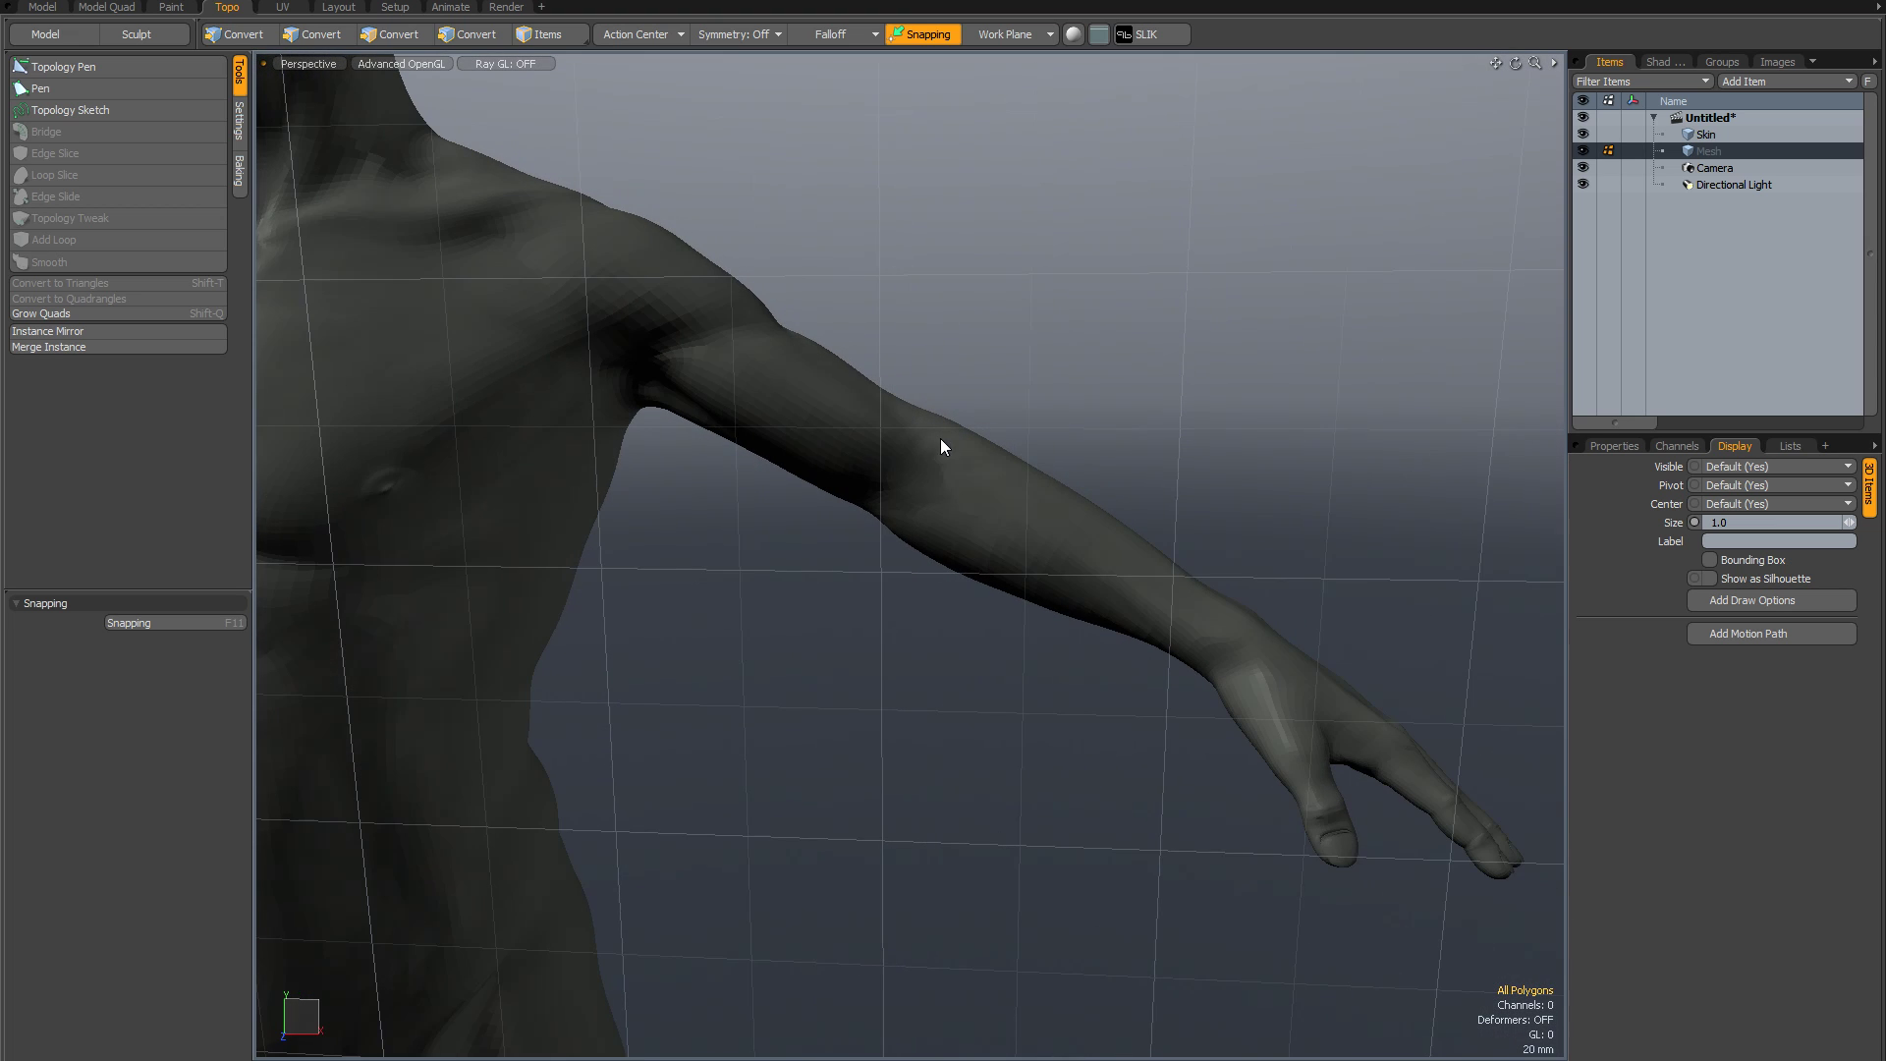
alt+shift+drag(774, 369, 906, 484)
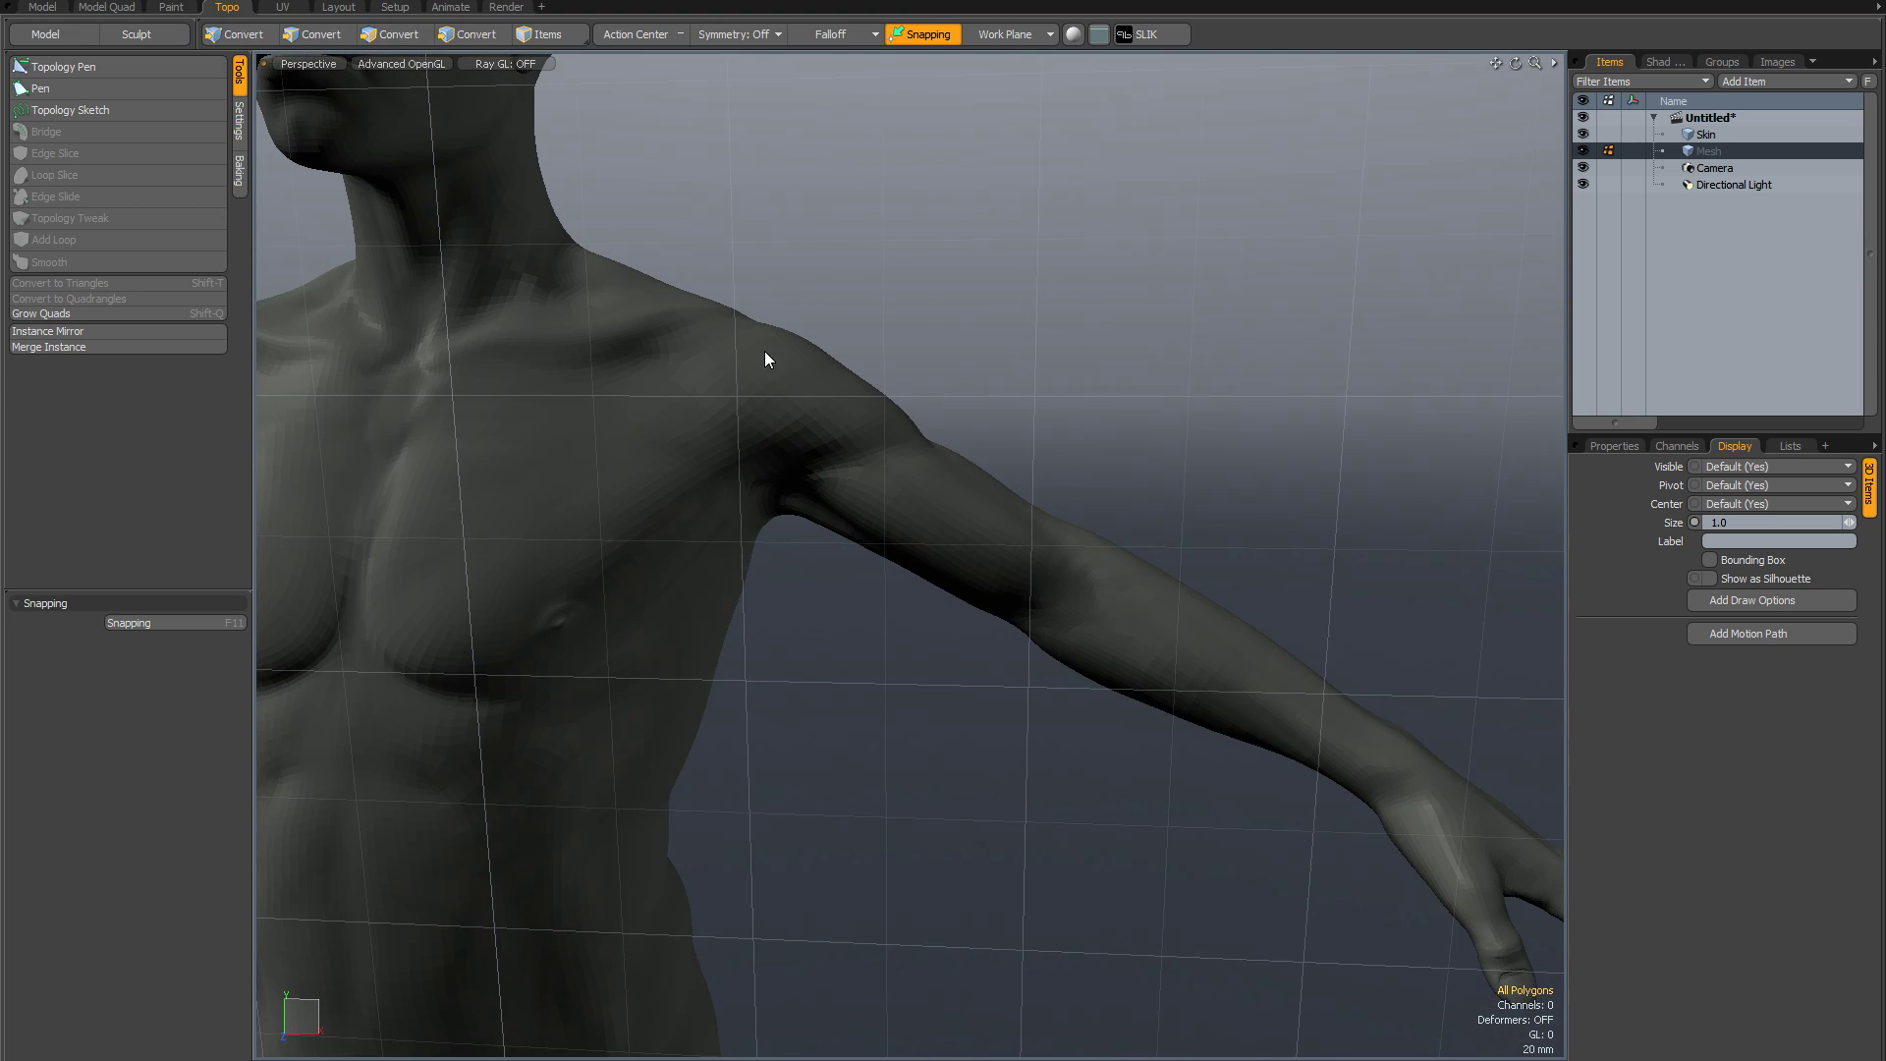
alt+drag(764, 351, 816, 545)
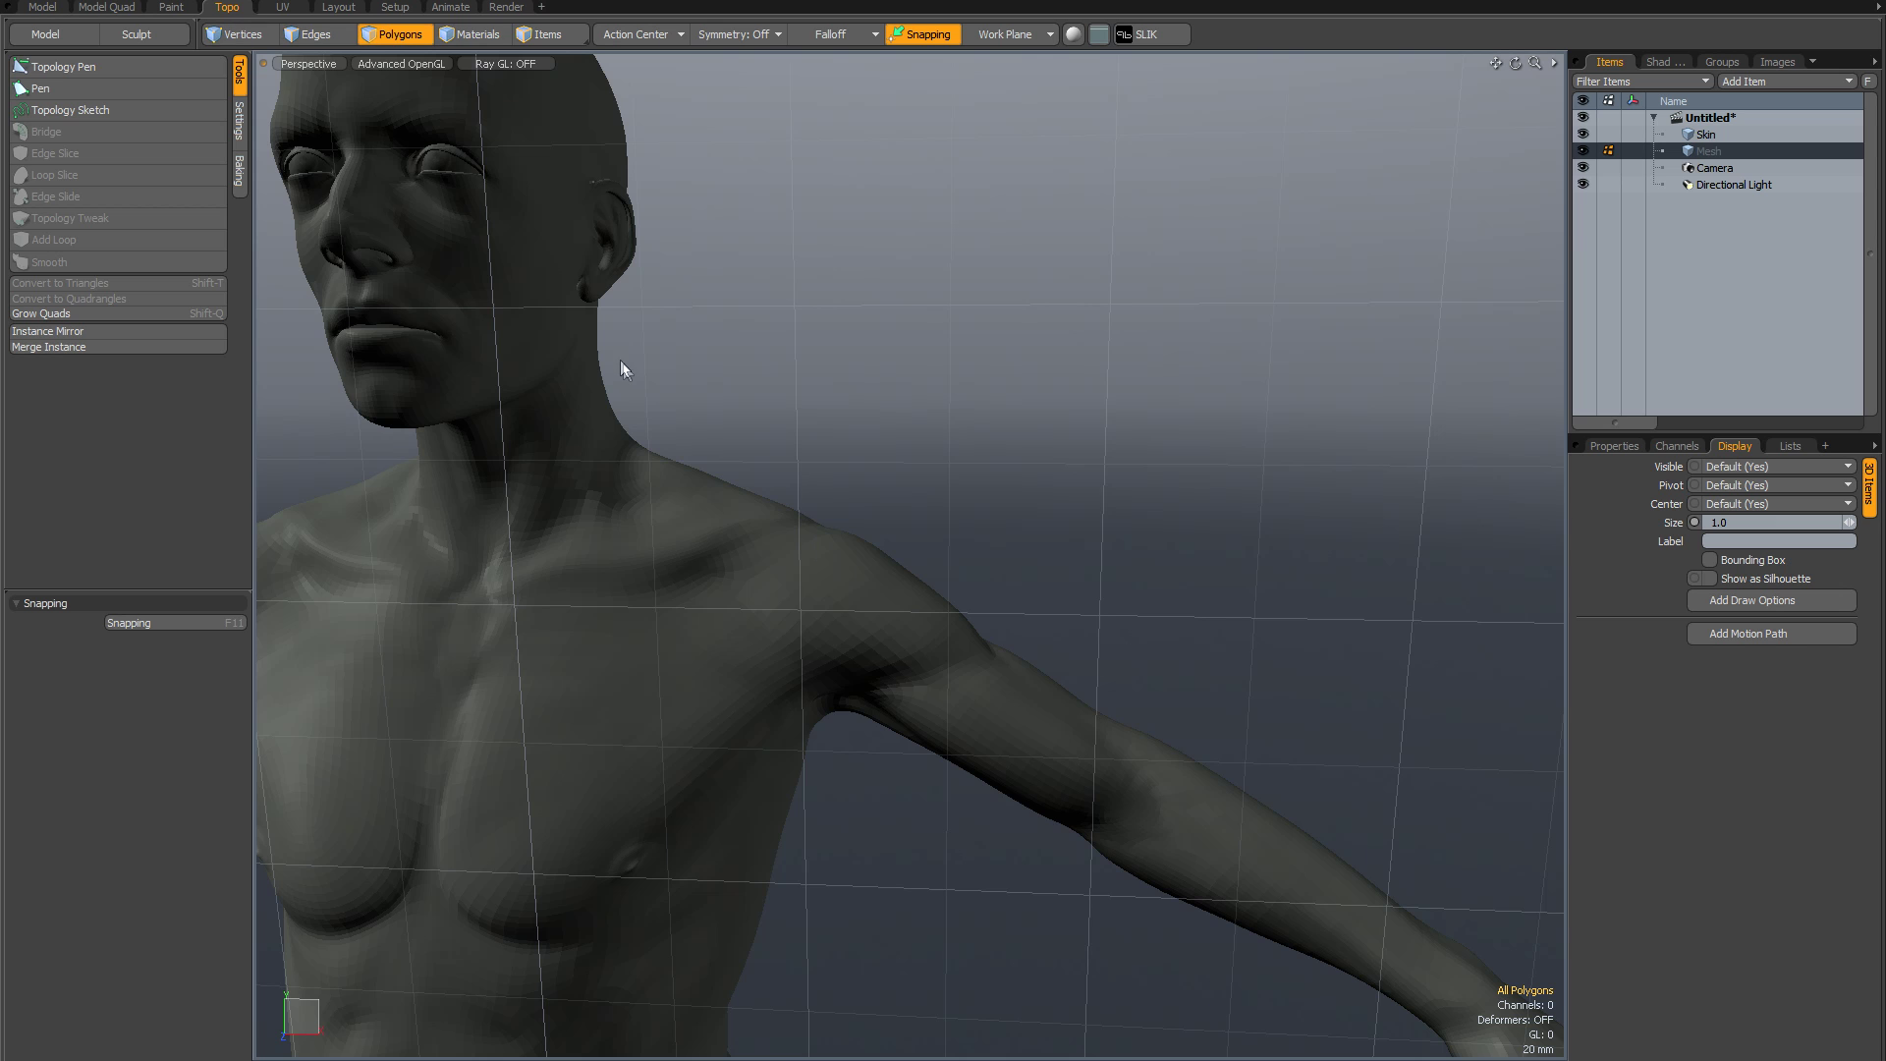
alt+drag(917, 593, 1110, 511)
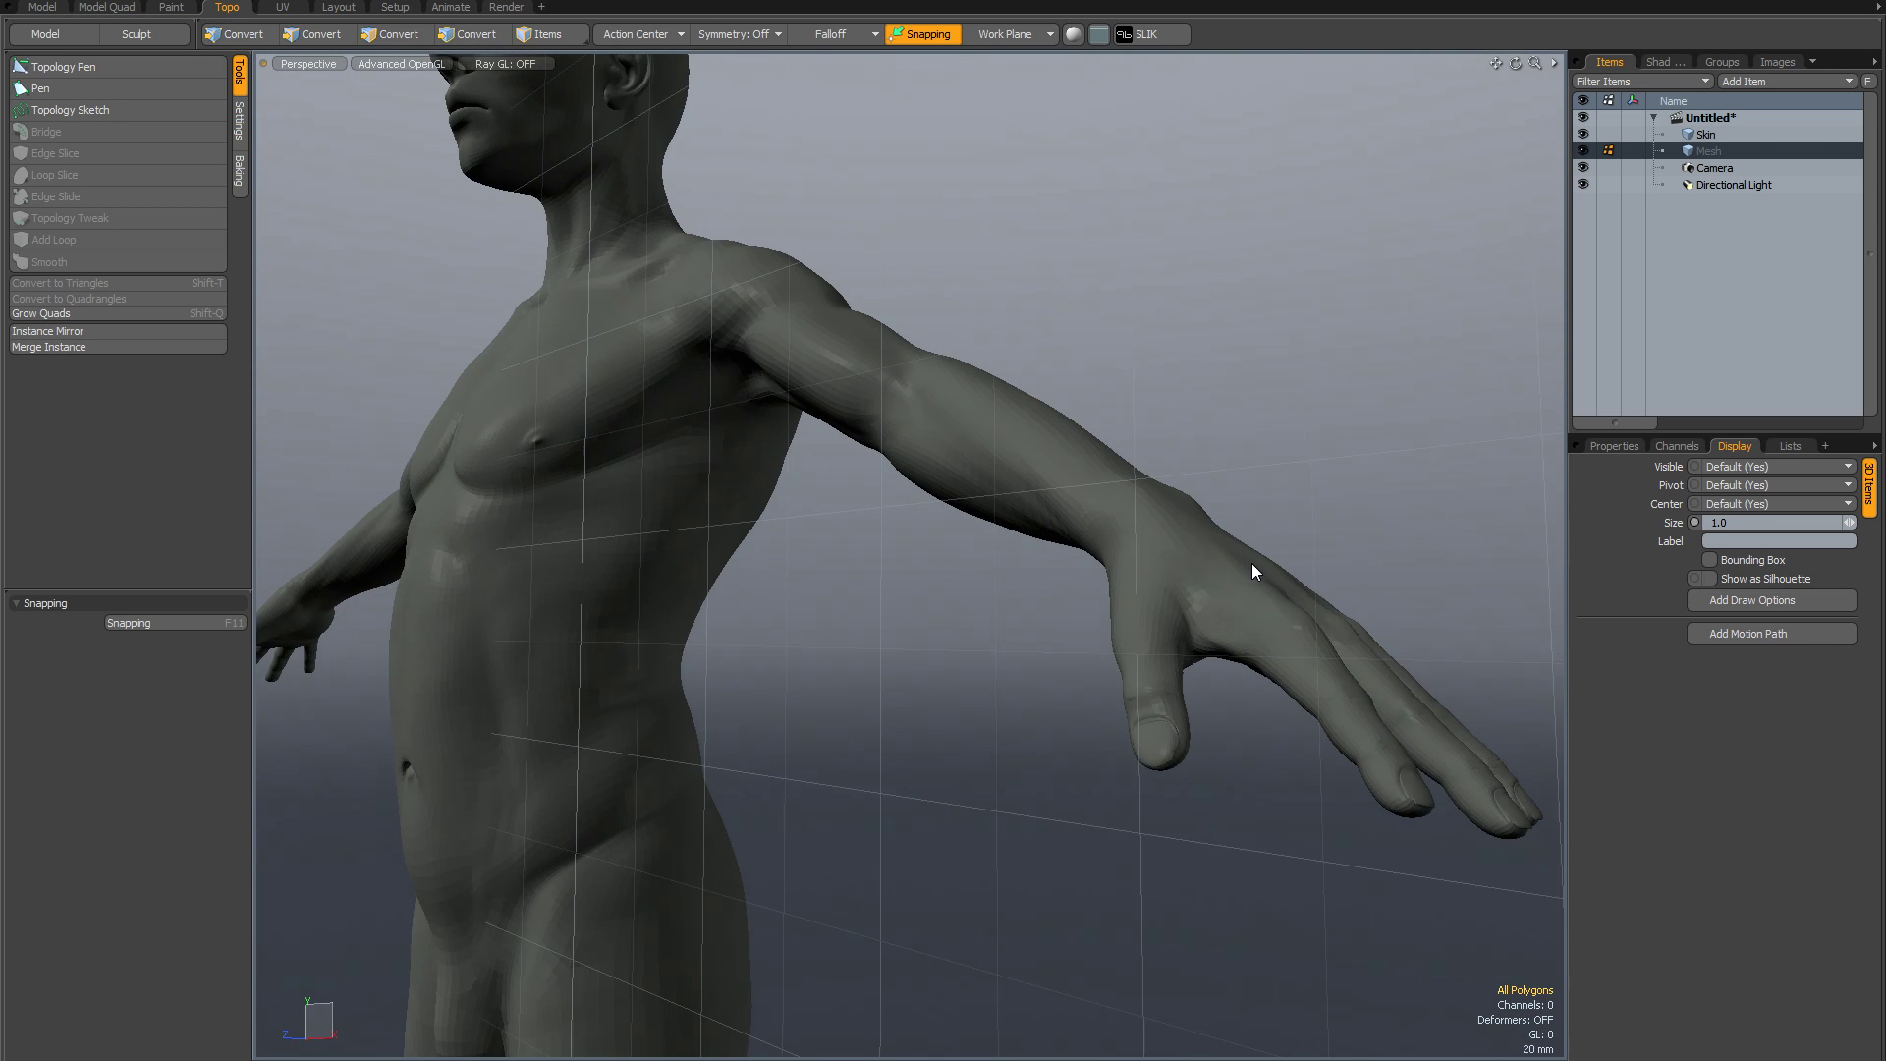
alt+drag(1253, 565, 634, 234)
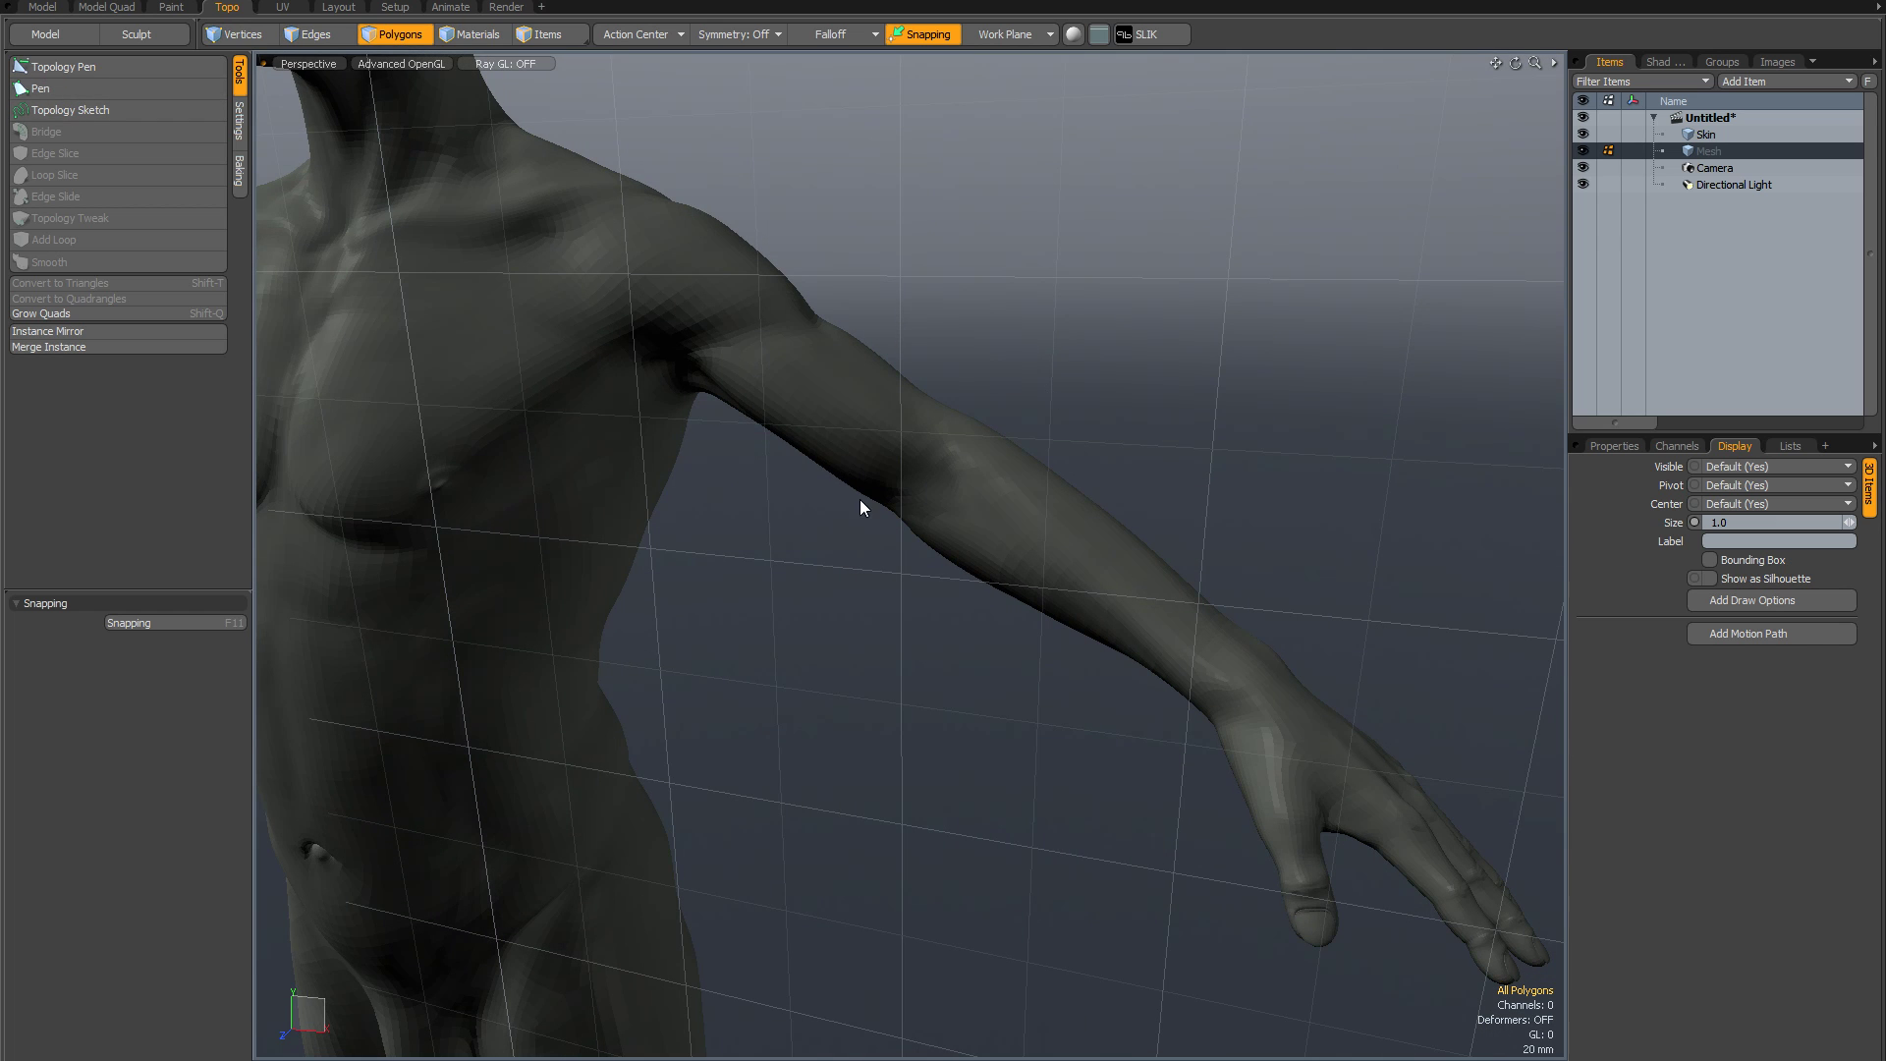
alt+drag(860, 506, 995, 493)
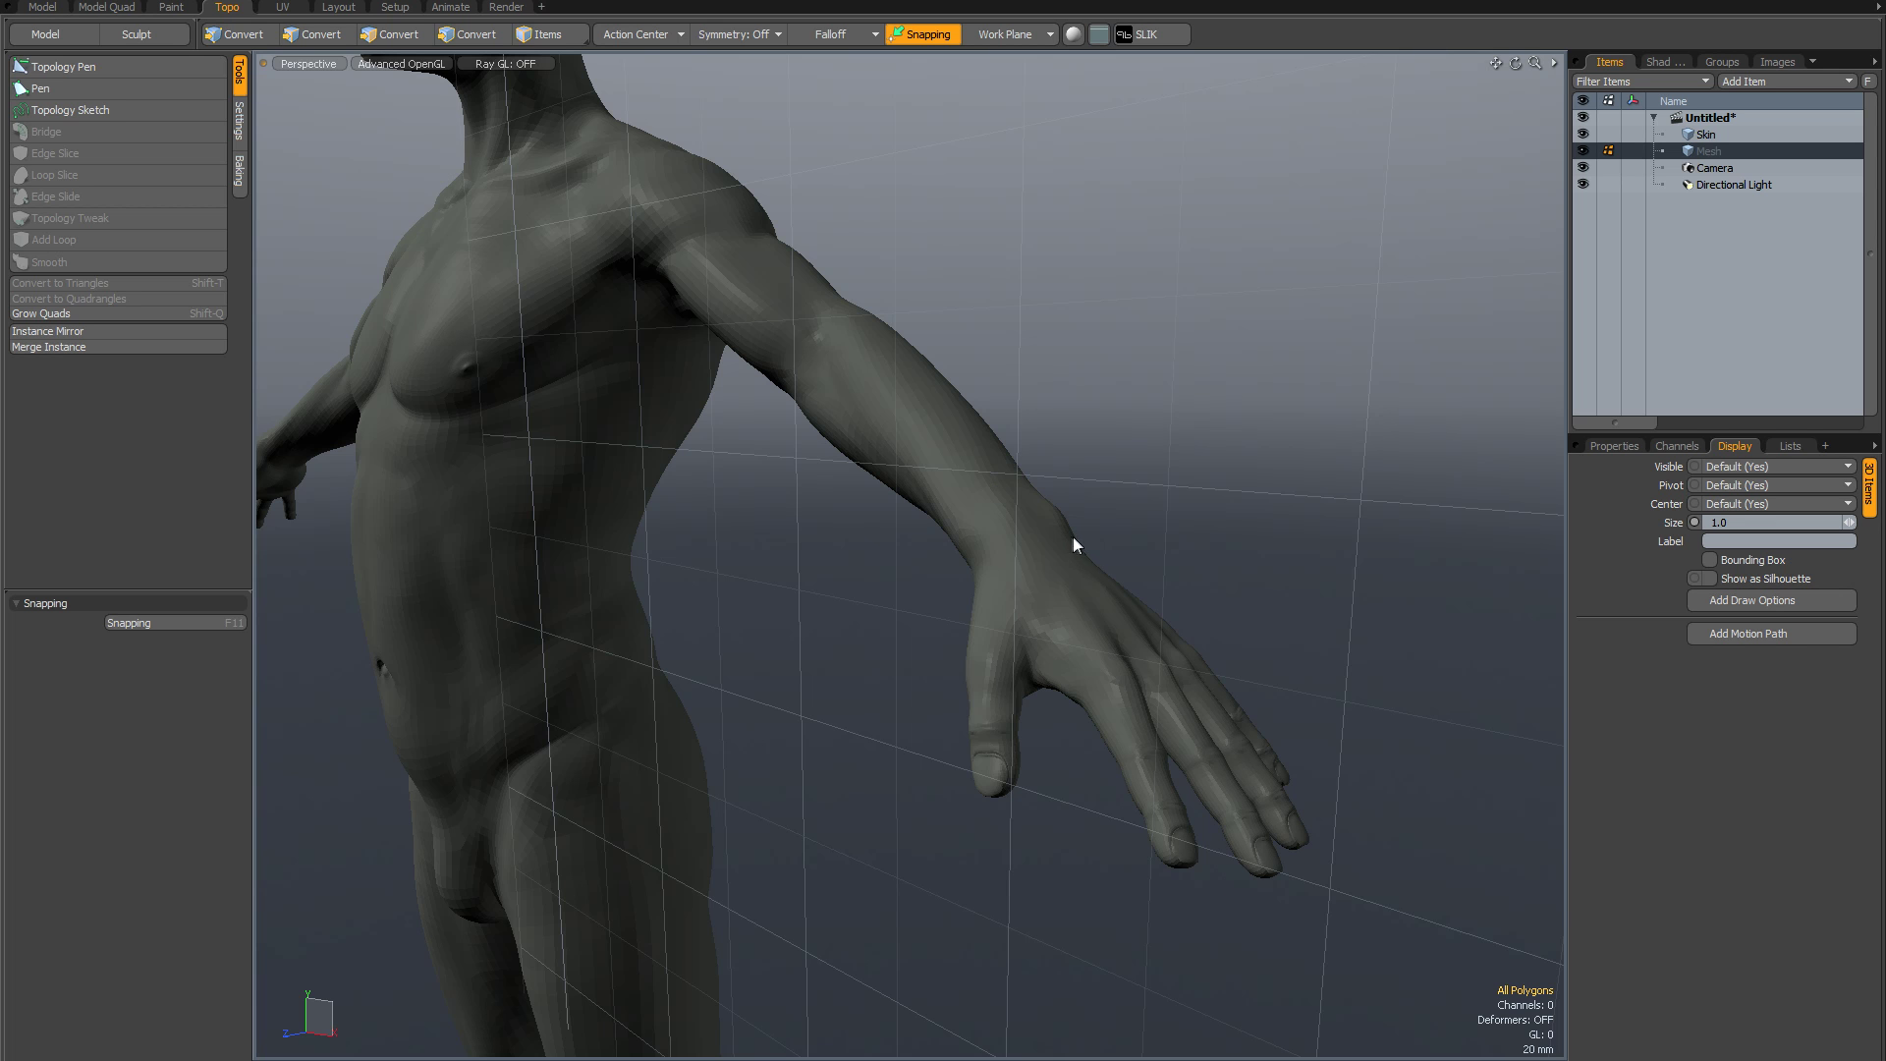
Align the work plane to a view looking straight along the arm, and shift it slightly toward the upper arm
alt+drag(1419, 422, 921, 450)
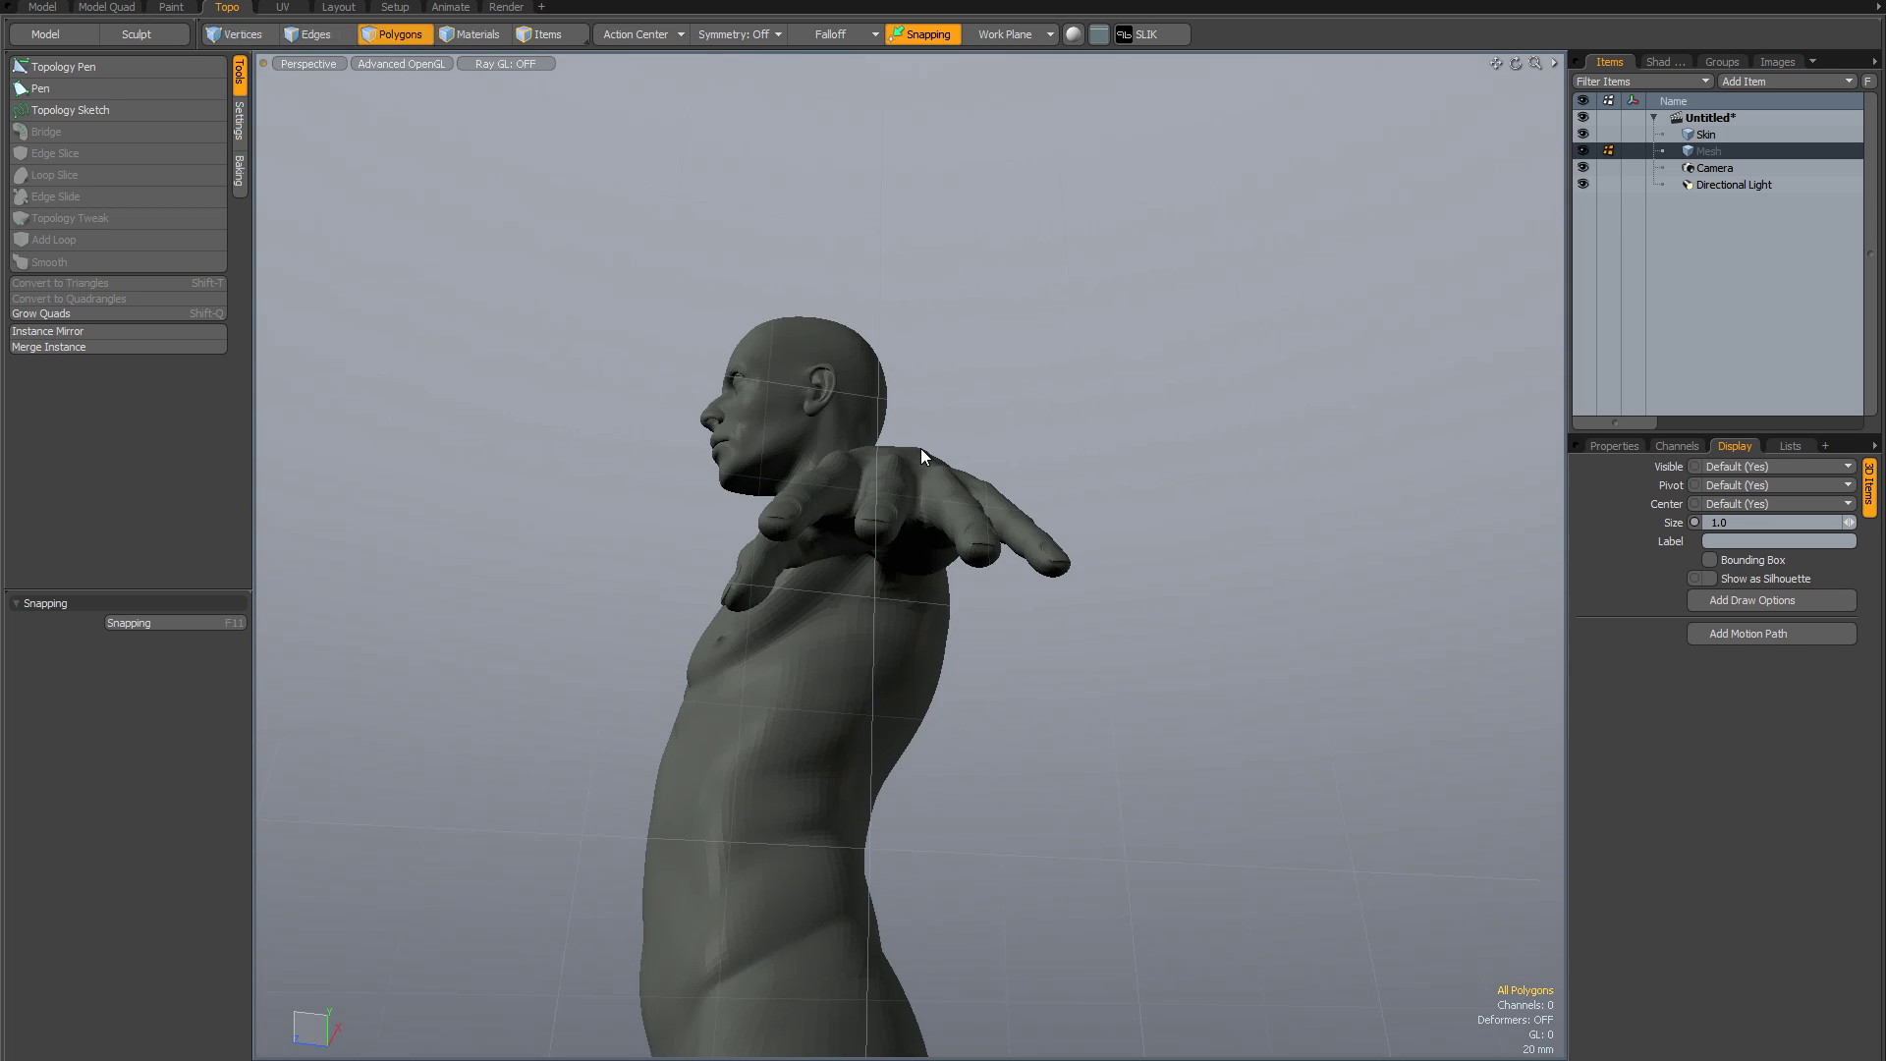
key(ctrl+Home)
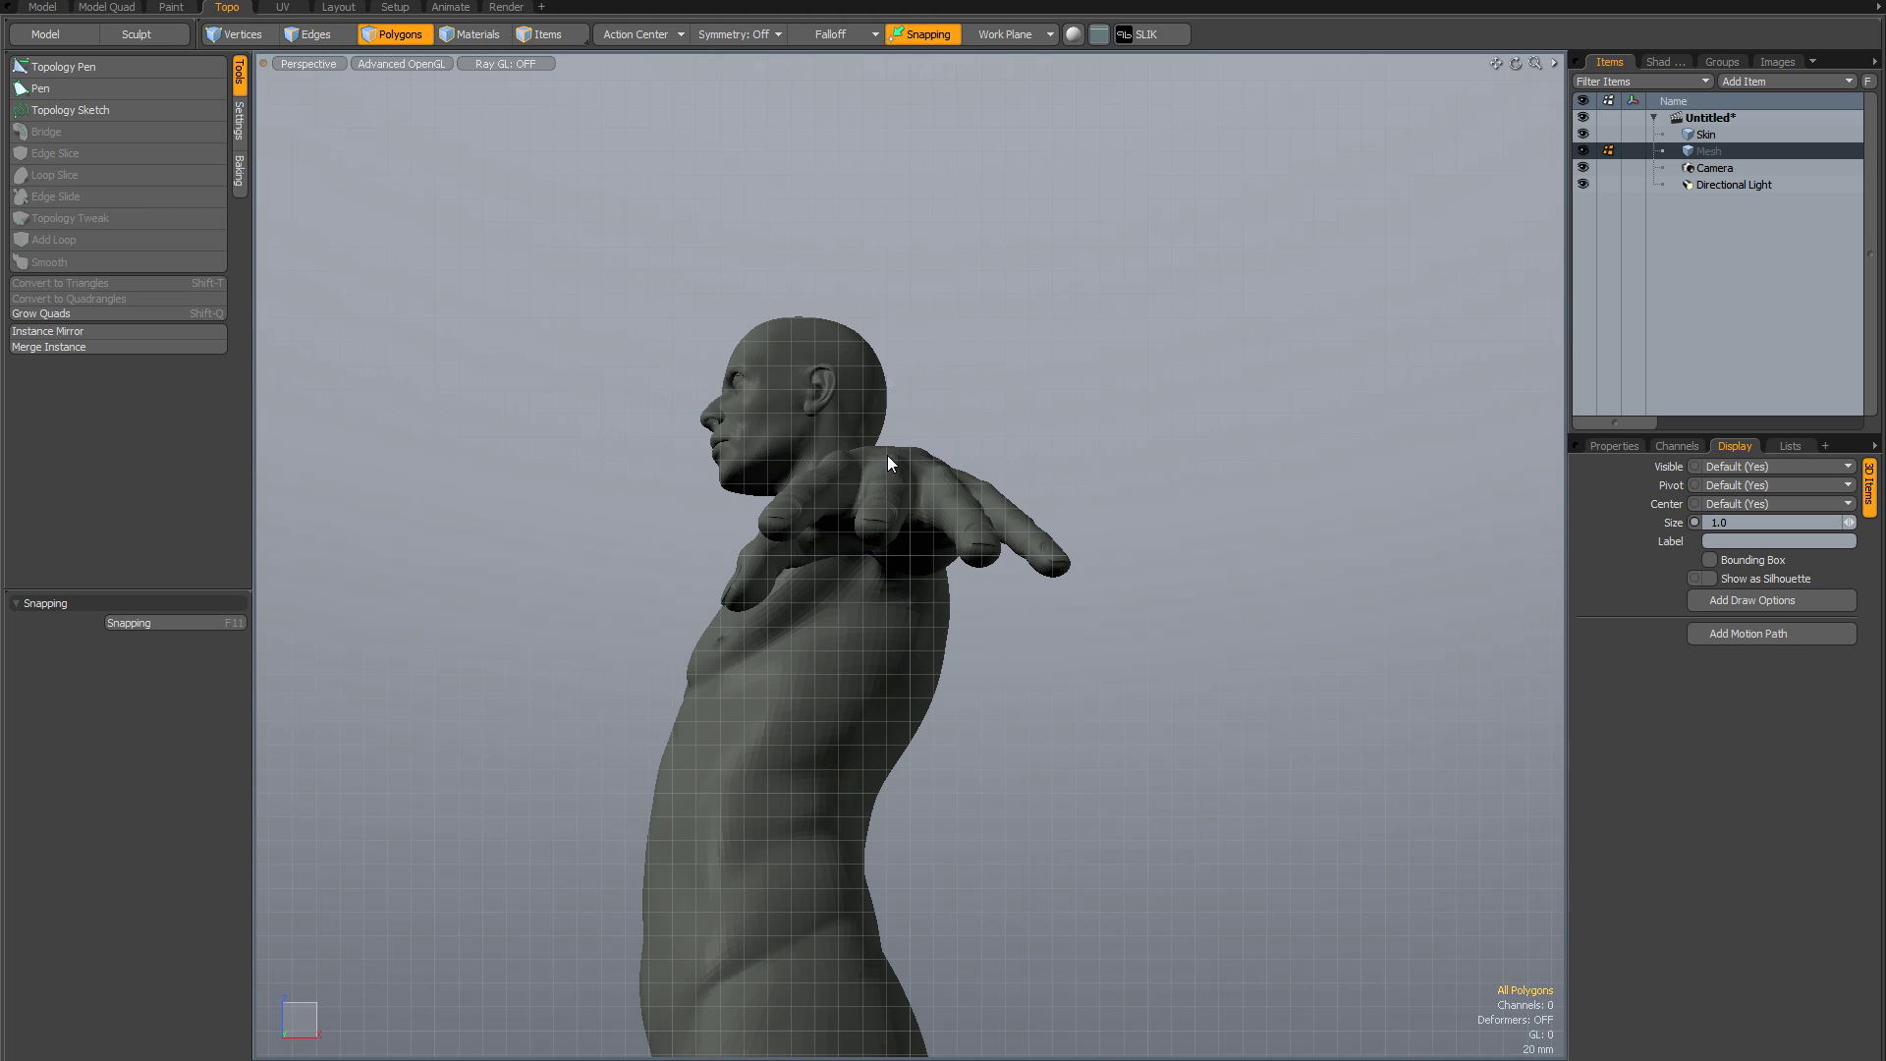
alt+drag(812, 413, 1075, 509)
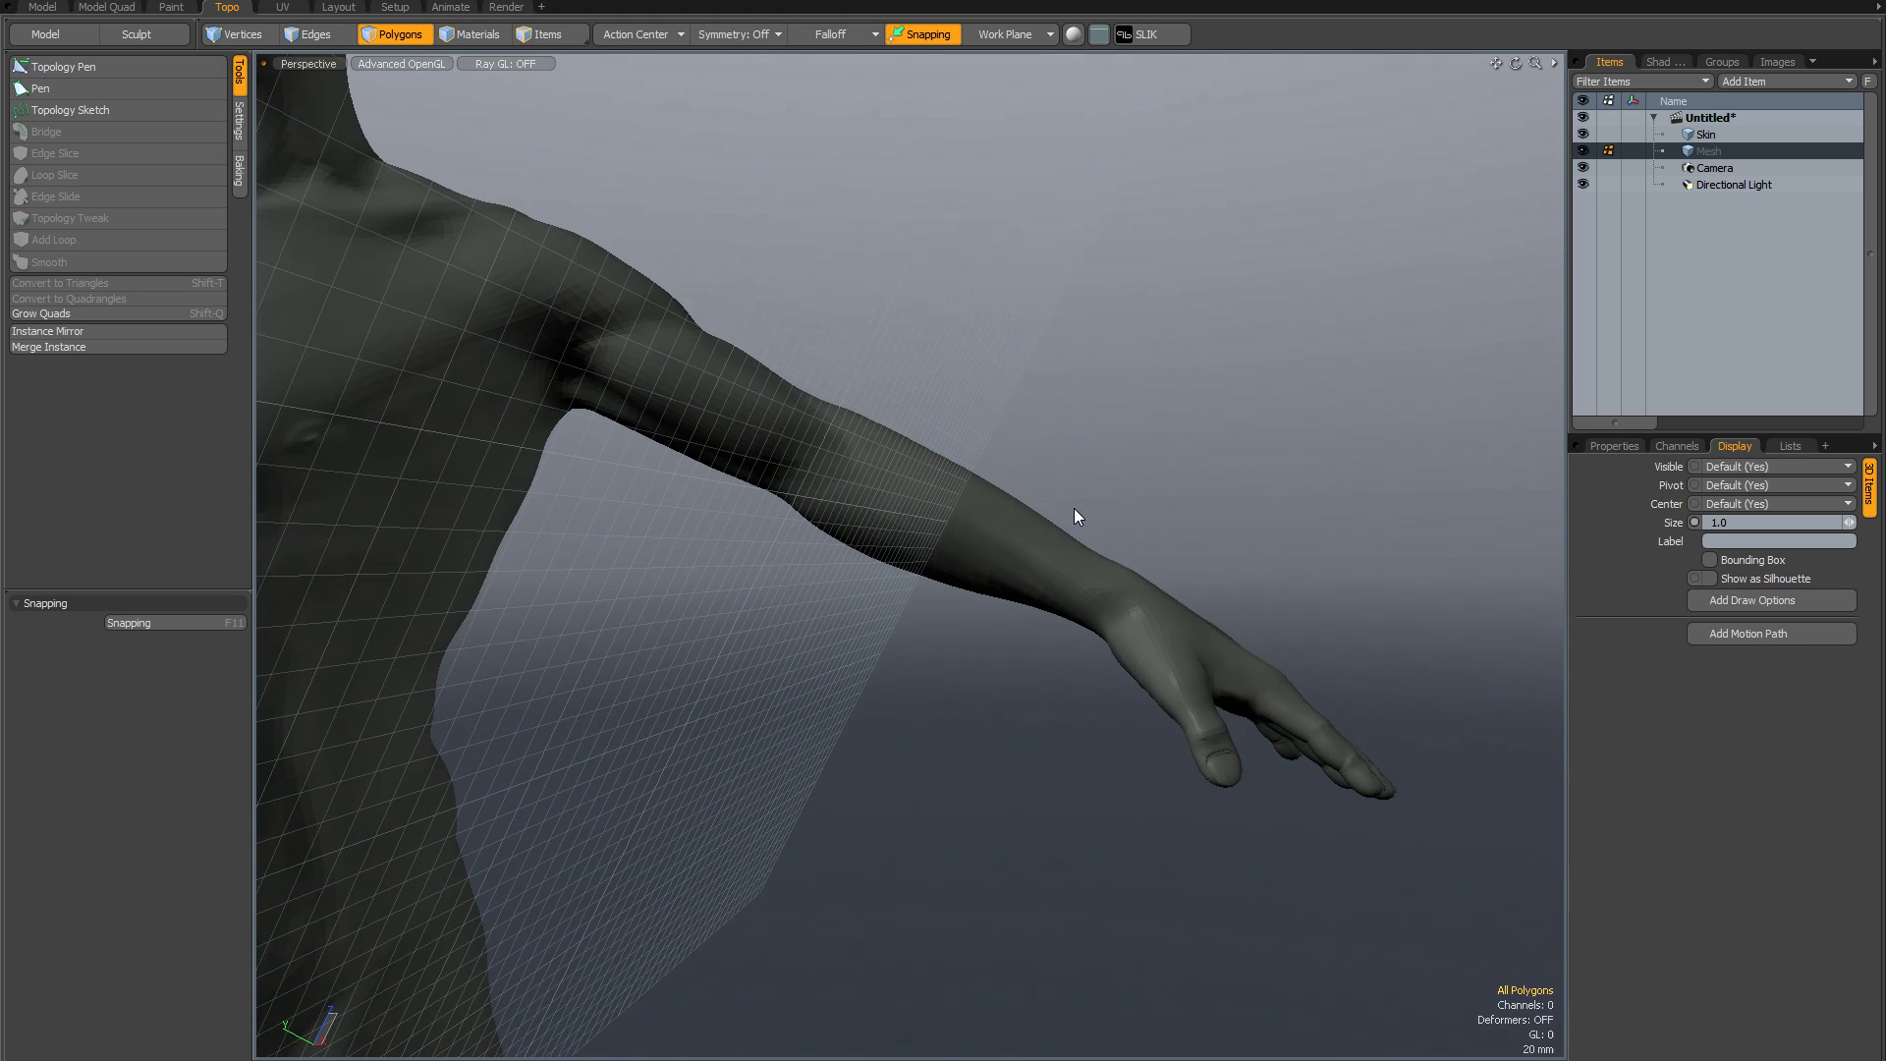
key(Page_Up)
key(Page_Up)
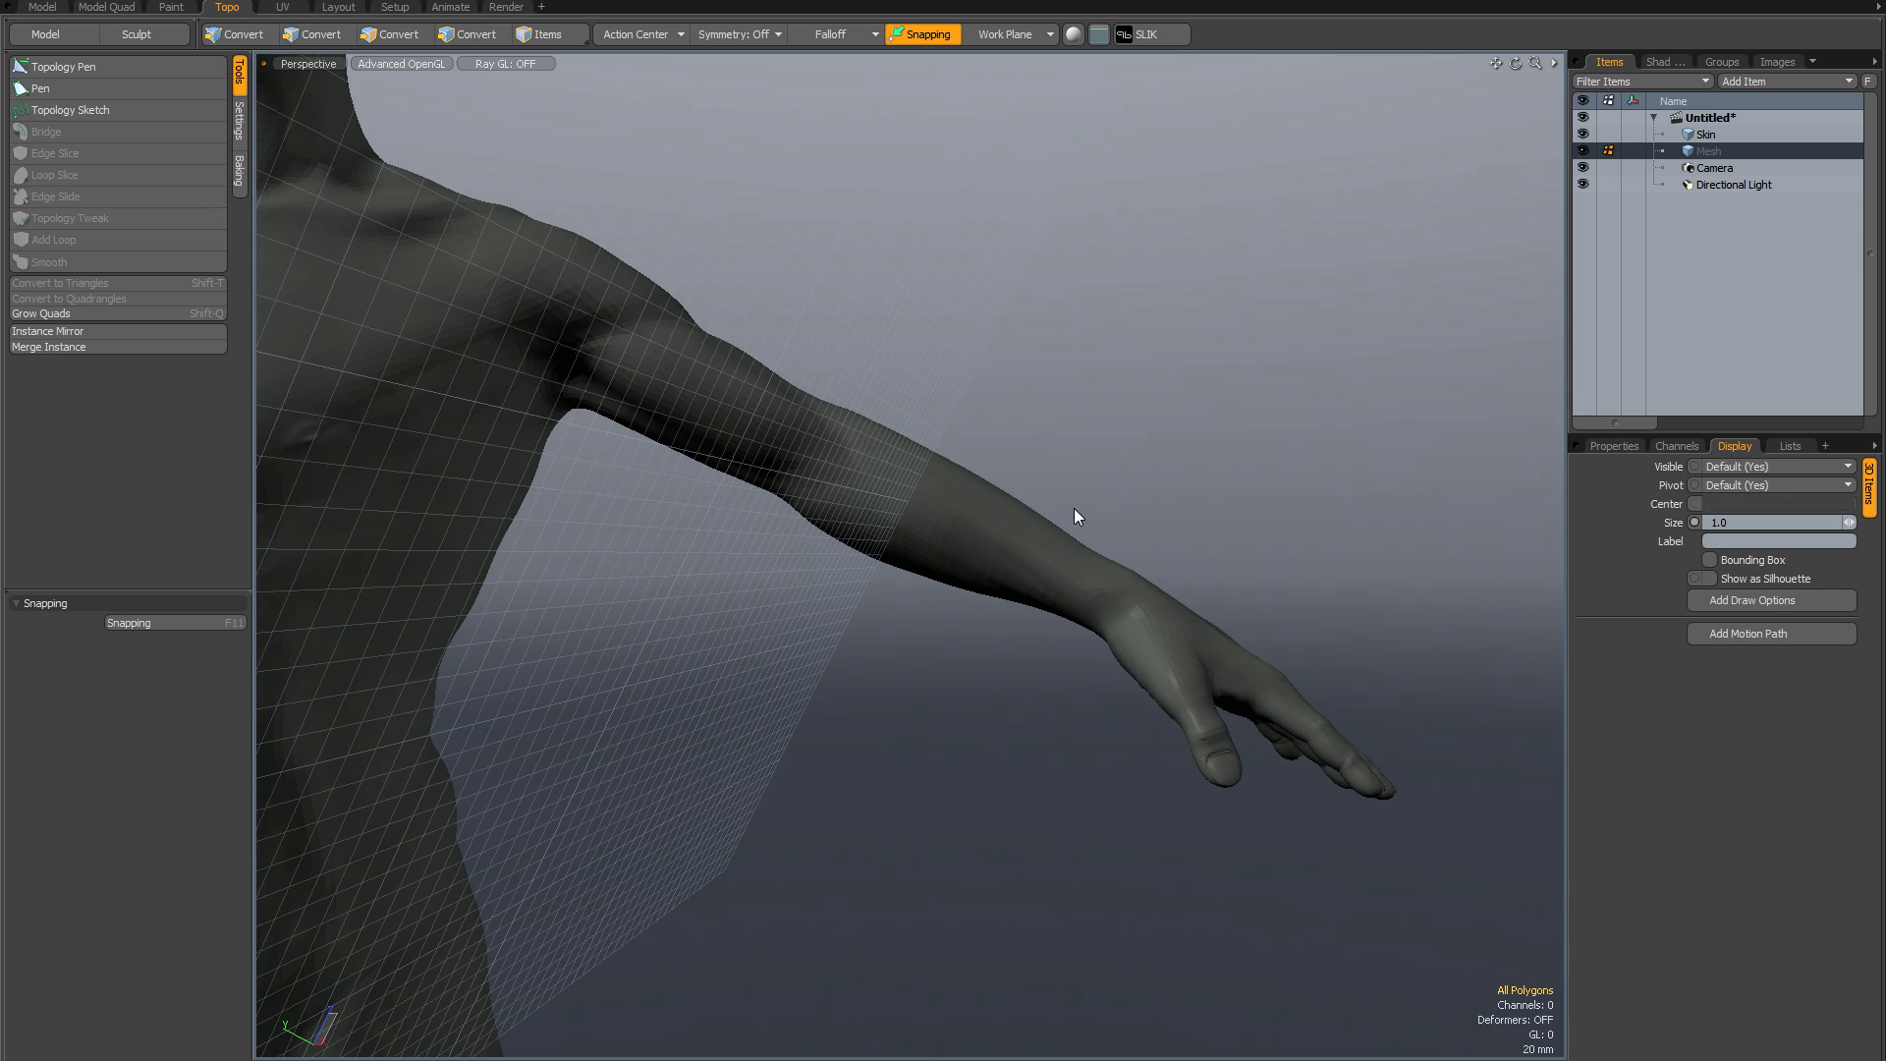
alt+drag(1092, 470, 831, 393)
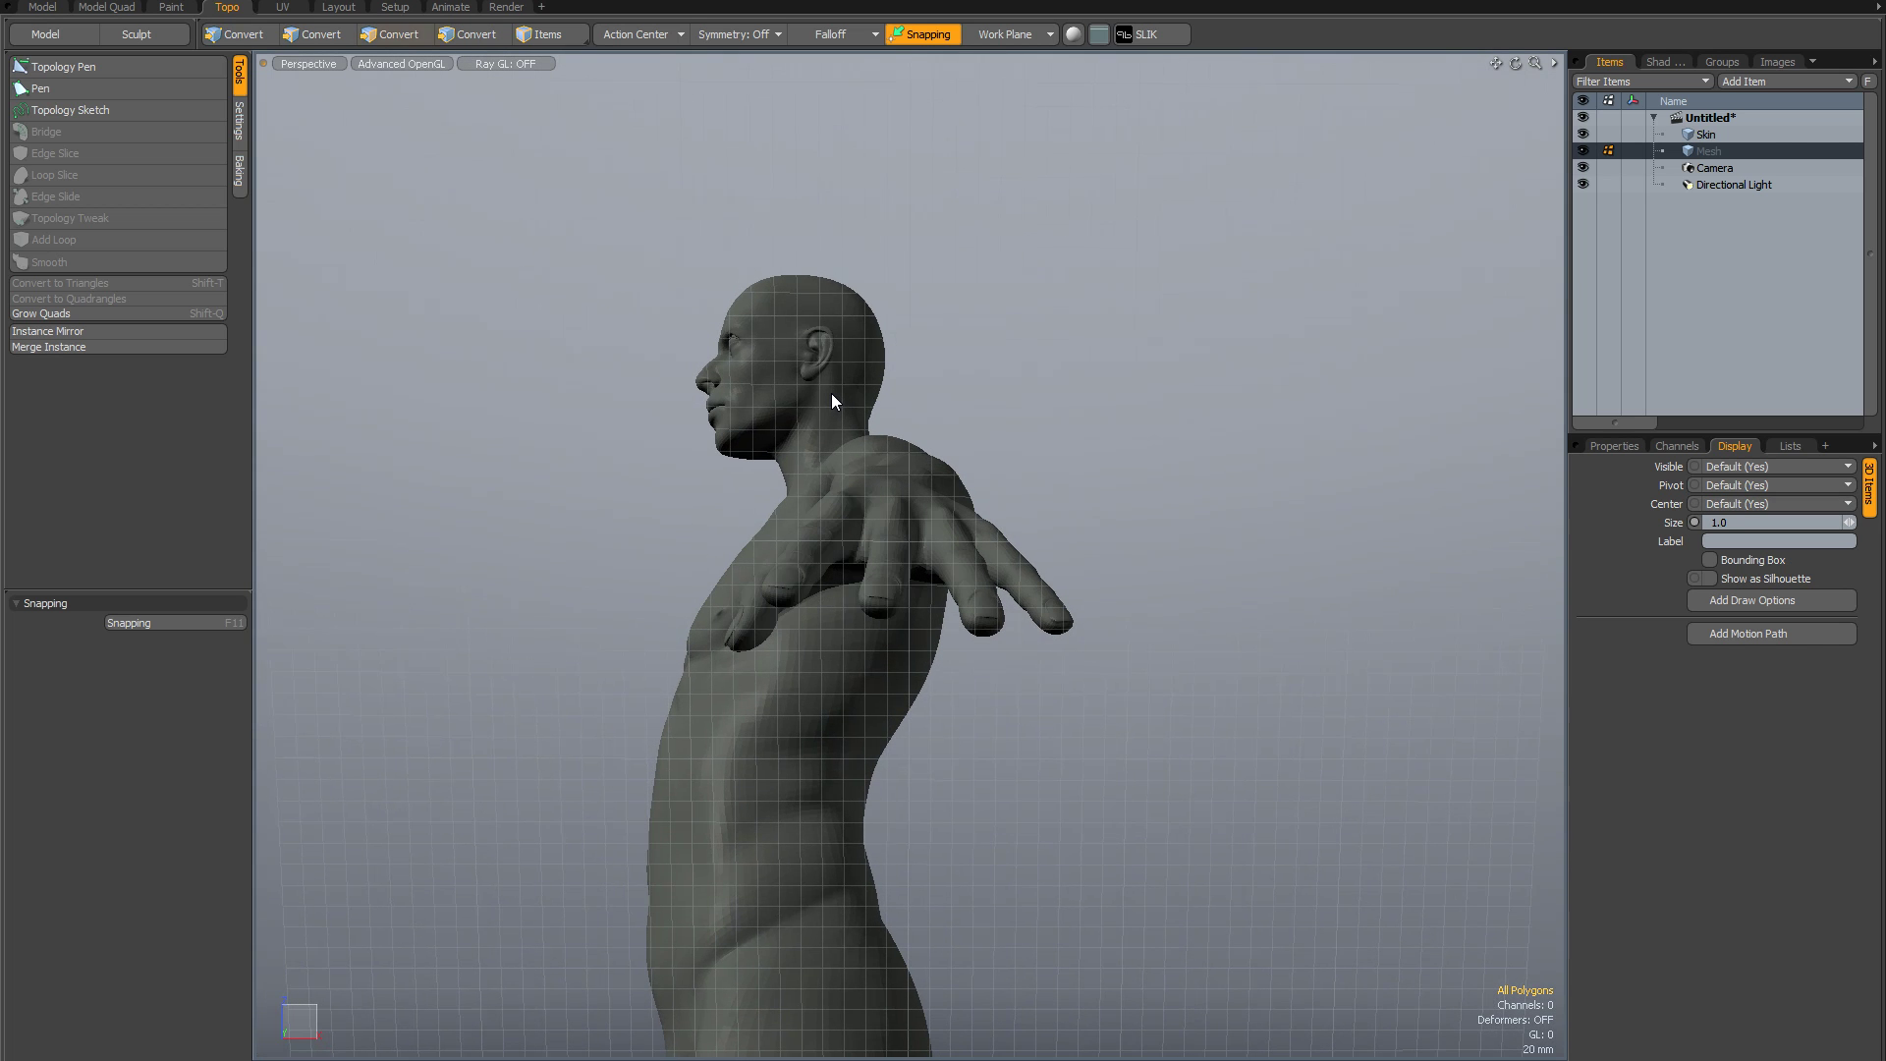
Draw a short 10-sided cylinder, about 154 by 172 mm across, around the upper arm
key(F2)
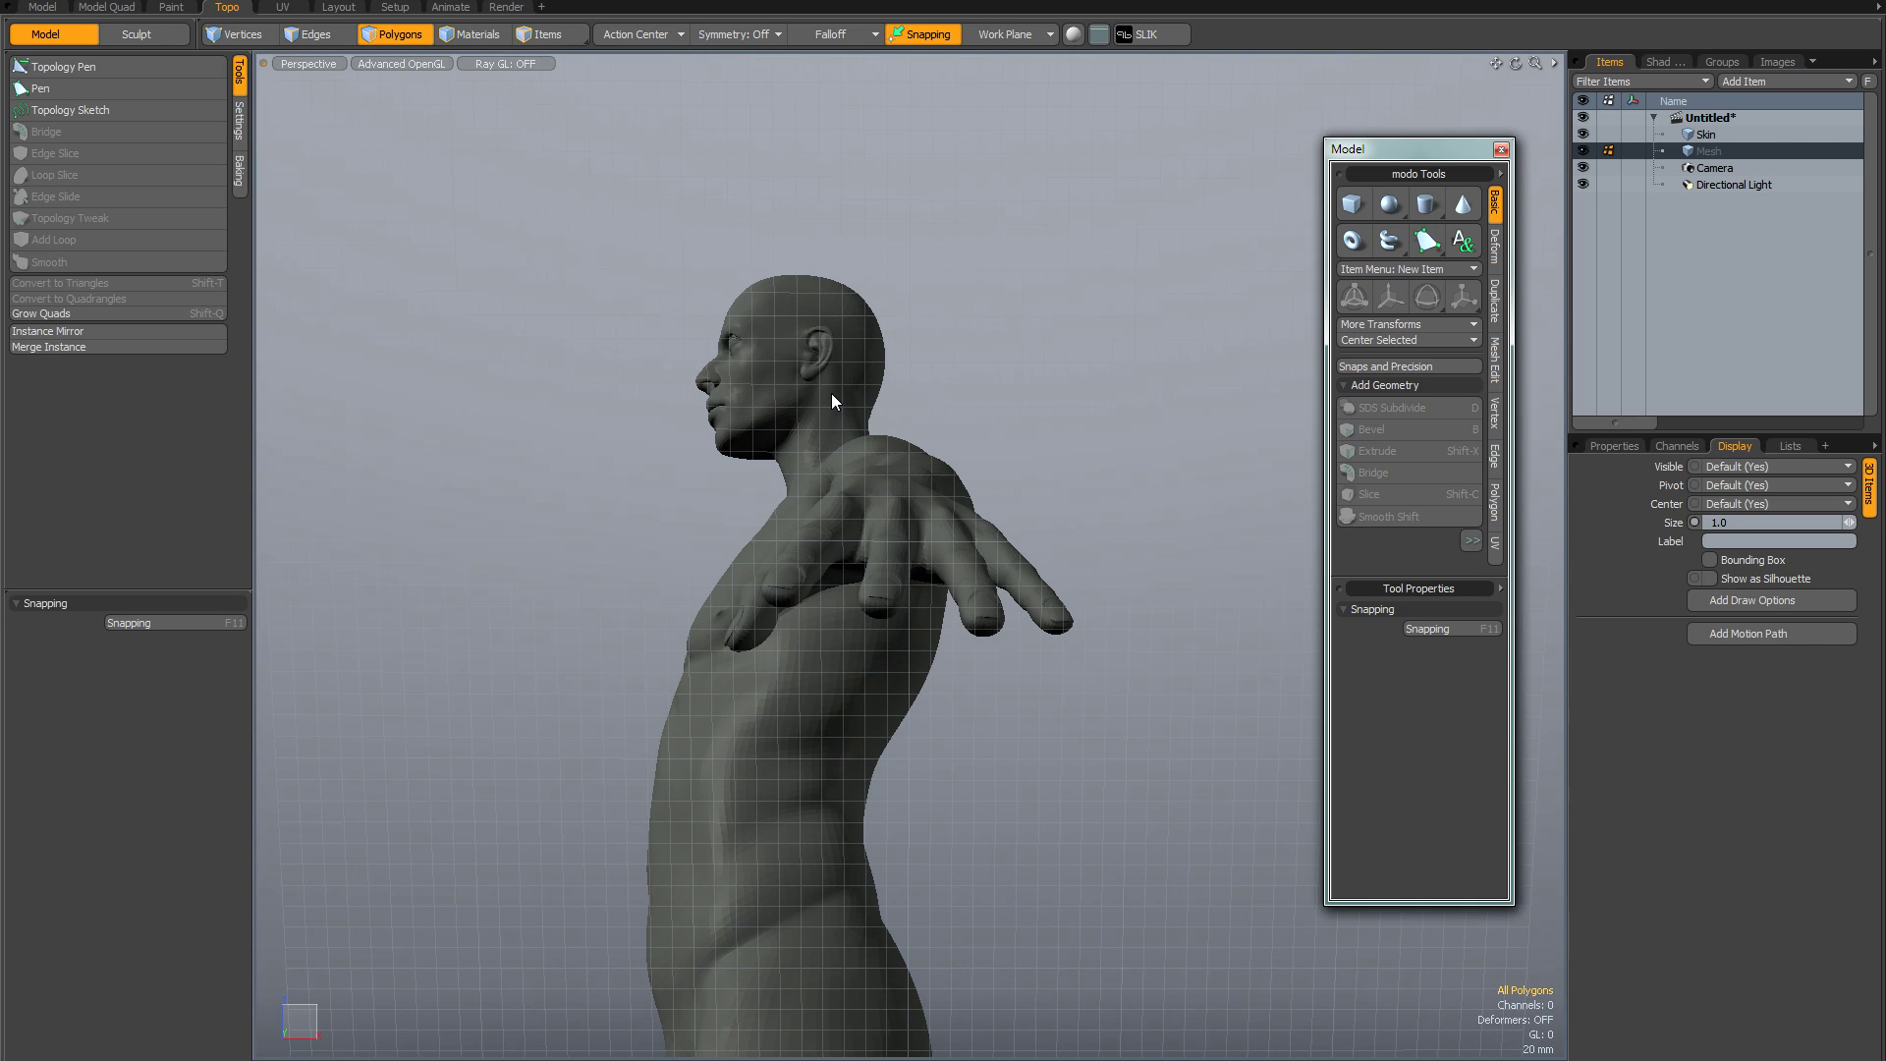
click(1427, 205)
mouse_move(1241, 351)
alt+mouse_down()
mouse_move(1105, 426)
mouse_move(882, 498)
mouse_move(980, 412)
alt+mouse_up()
alt+drag(797, 592, 975, 650)
alt+drag(843, 374, 925, 492)
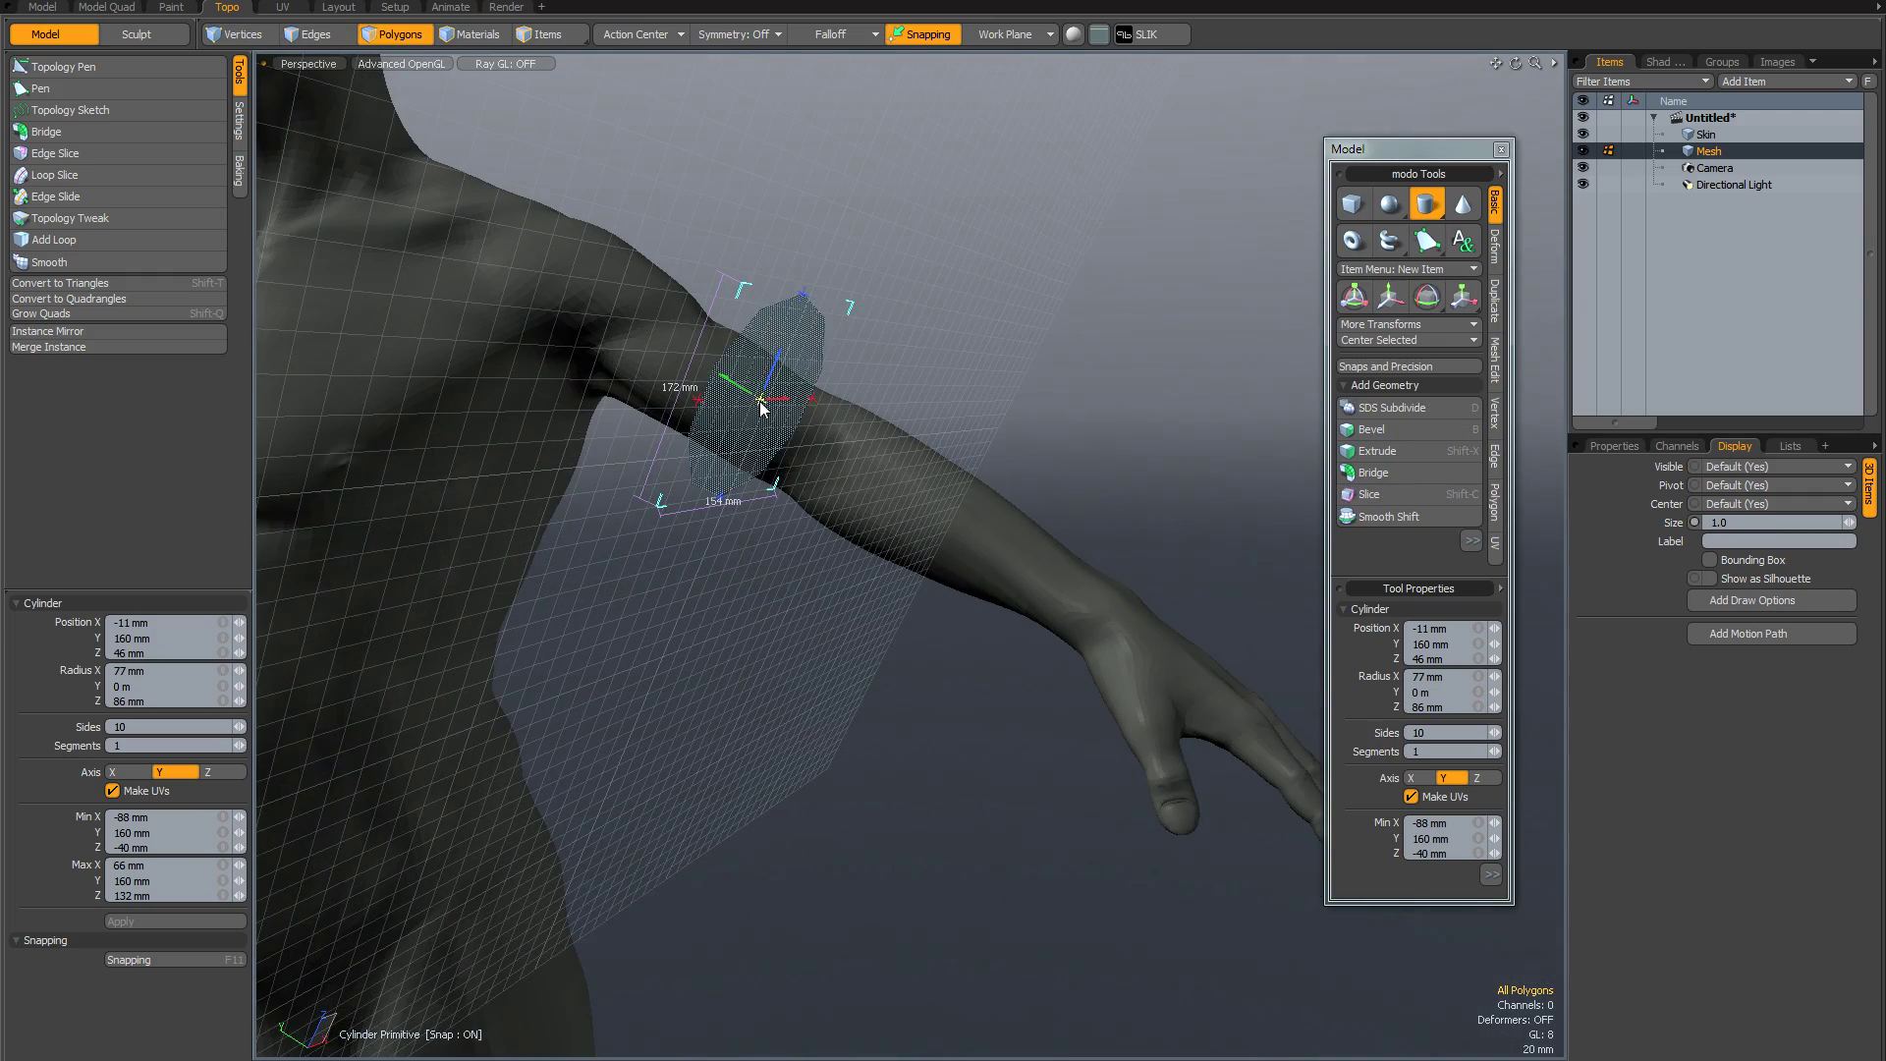
mouse_move(758, 400)
mouse_down()
mouse_move(709, 372)
mouse_move(765, 422)
mouse_up()
key(space)
Delete both end-cap polygons of the cylinder to leave an open ring around the arm
click(743, 405)
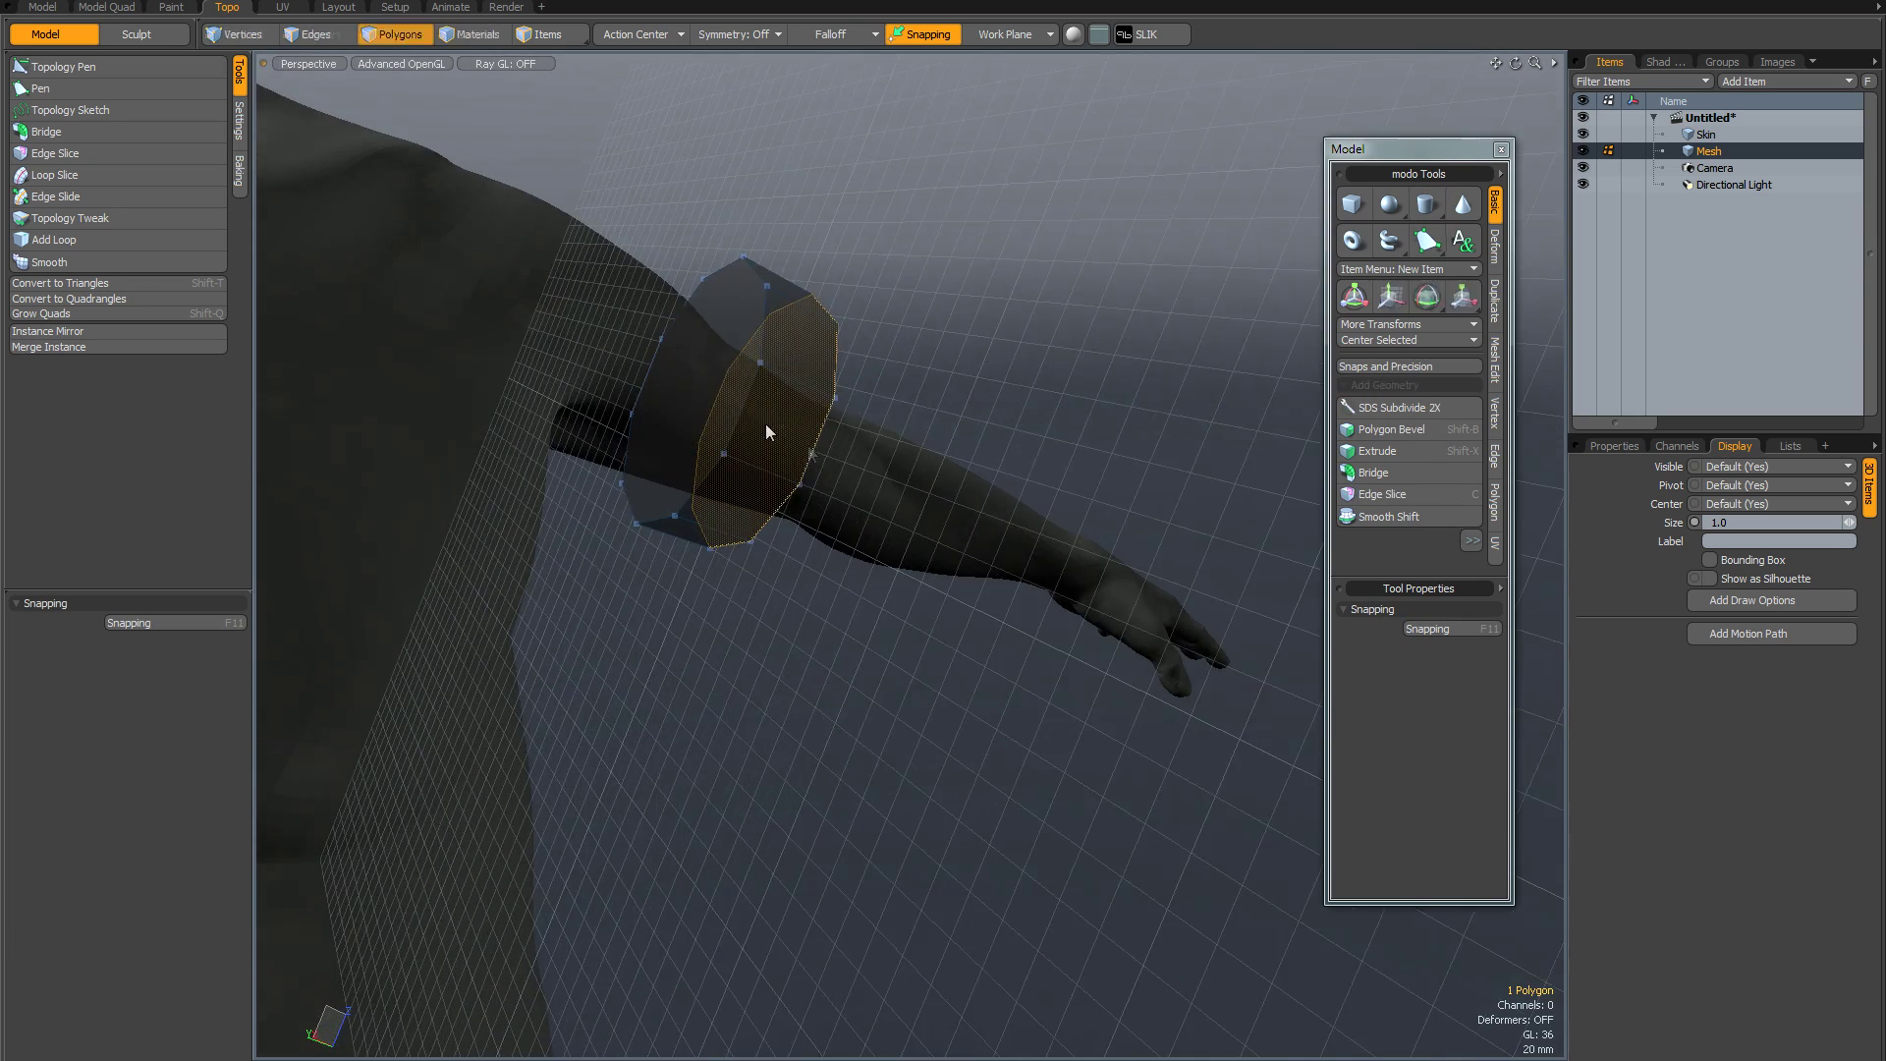
shift+click(705, 397)
key(Delete)
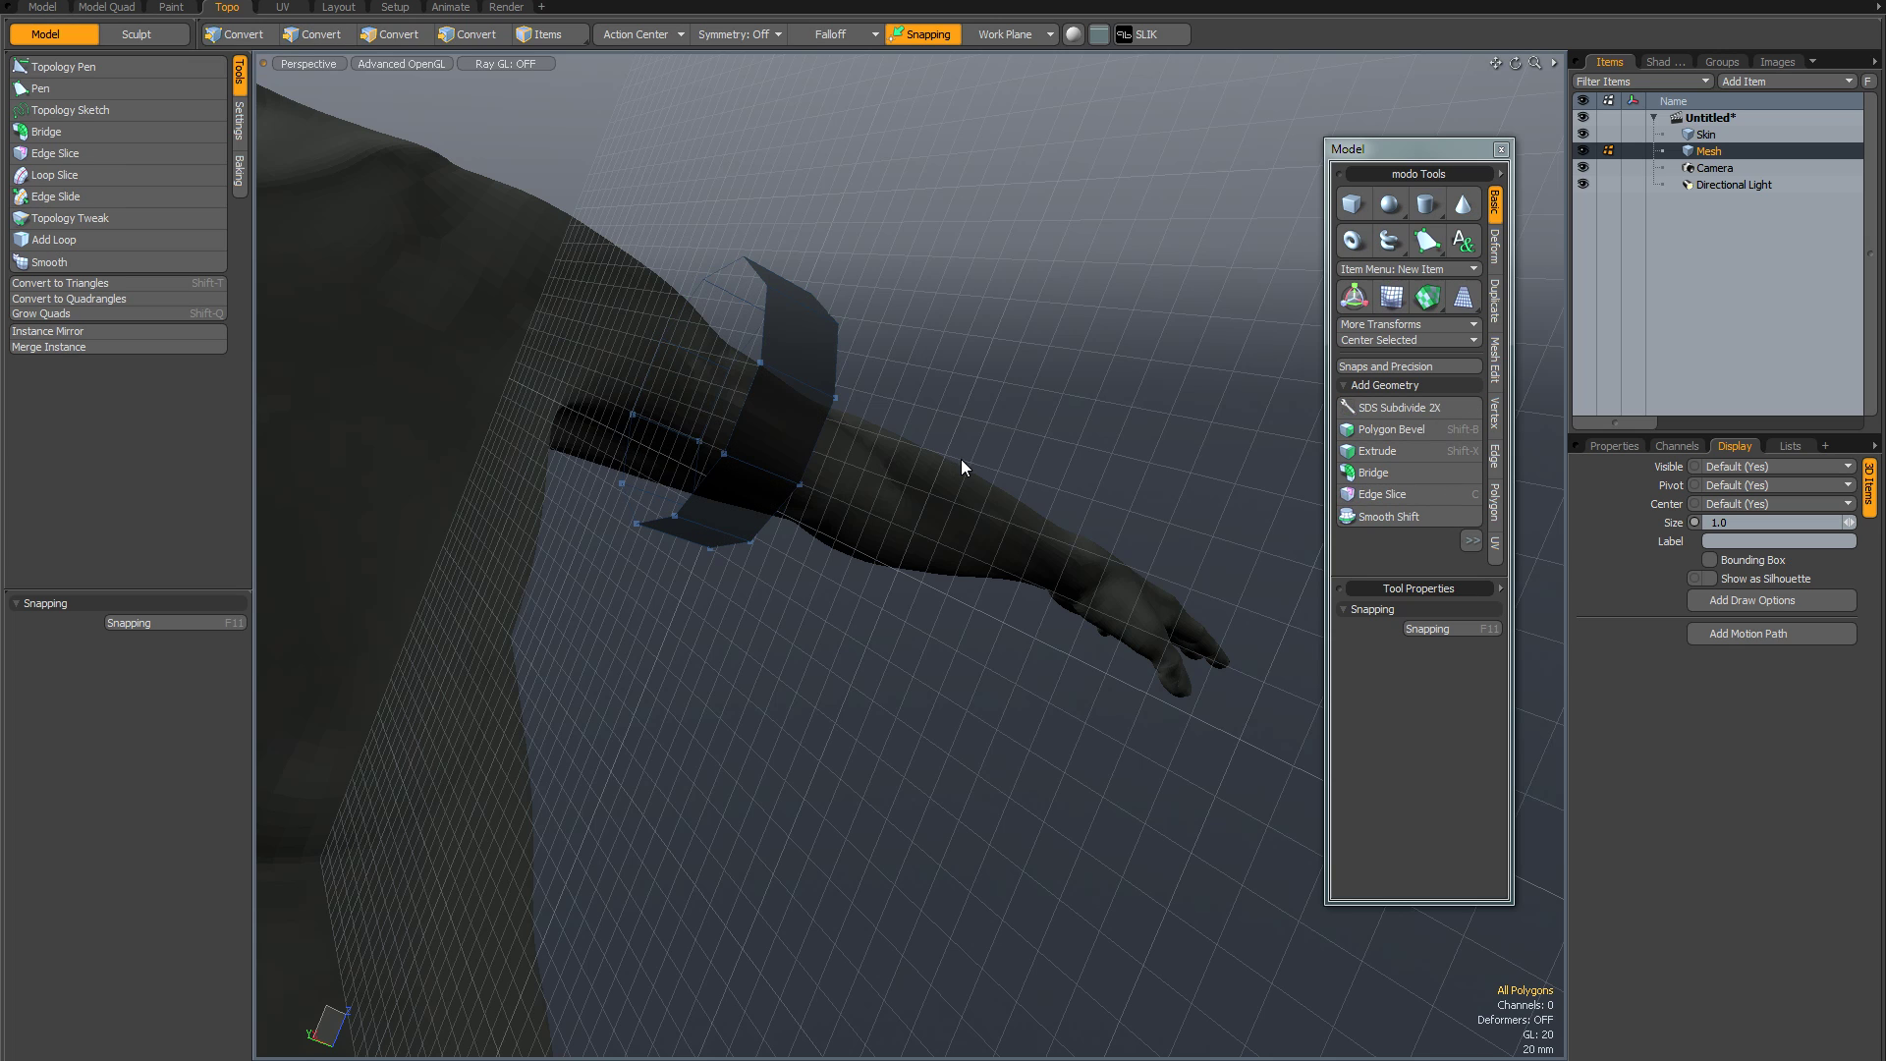
alt+drag(961, 457, 841, 417)
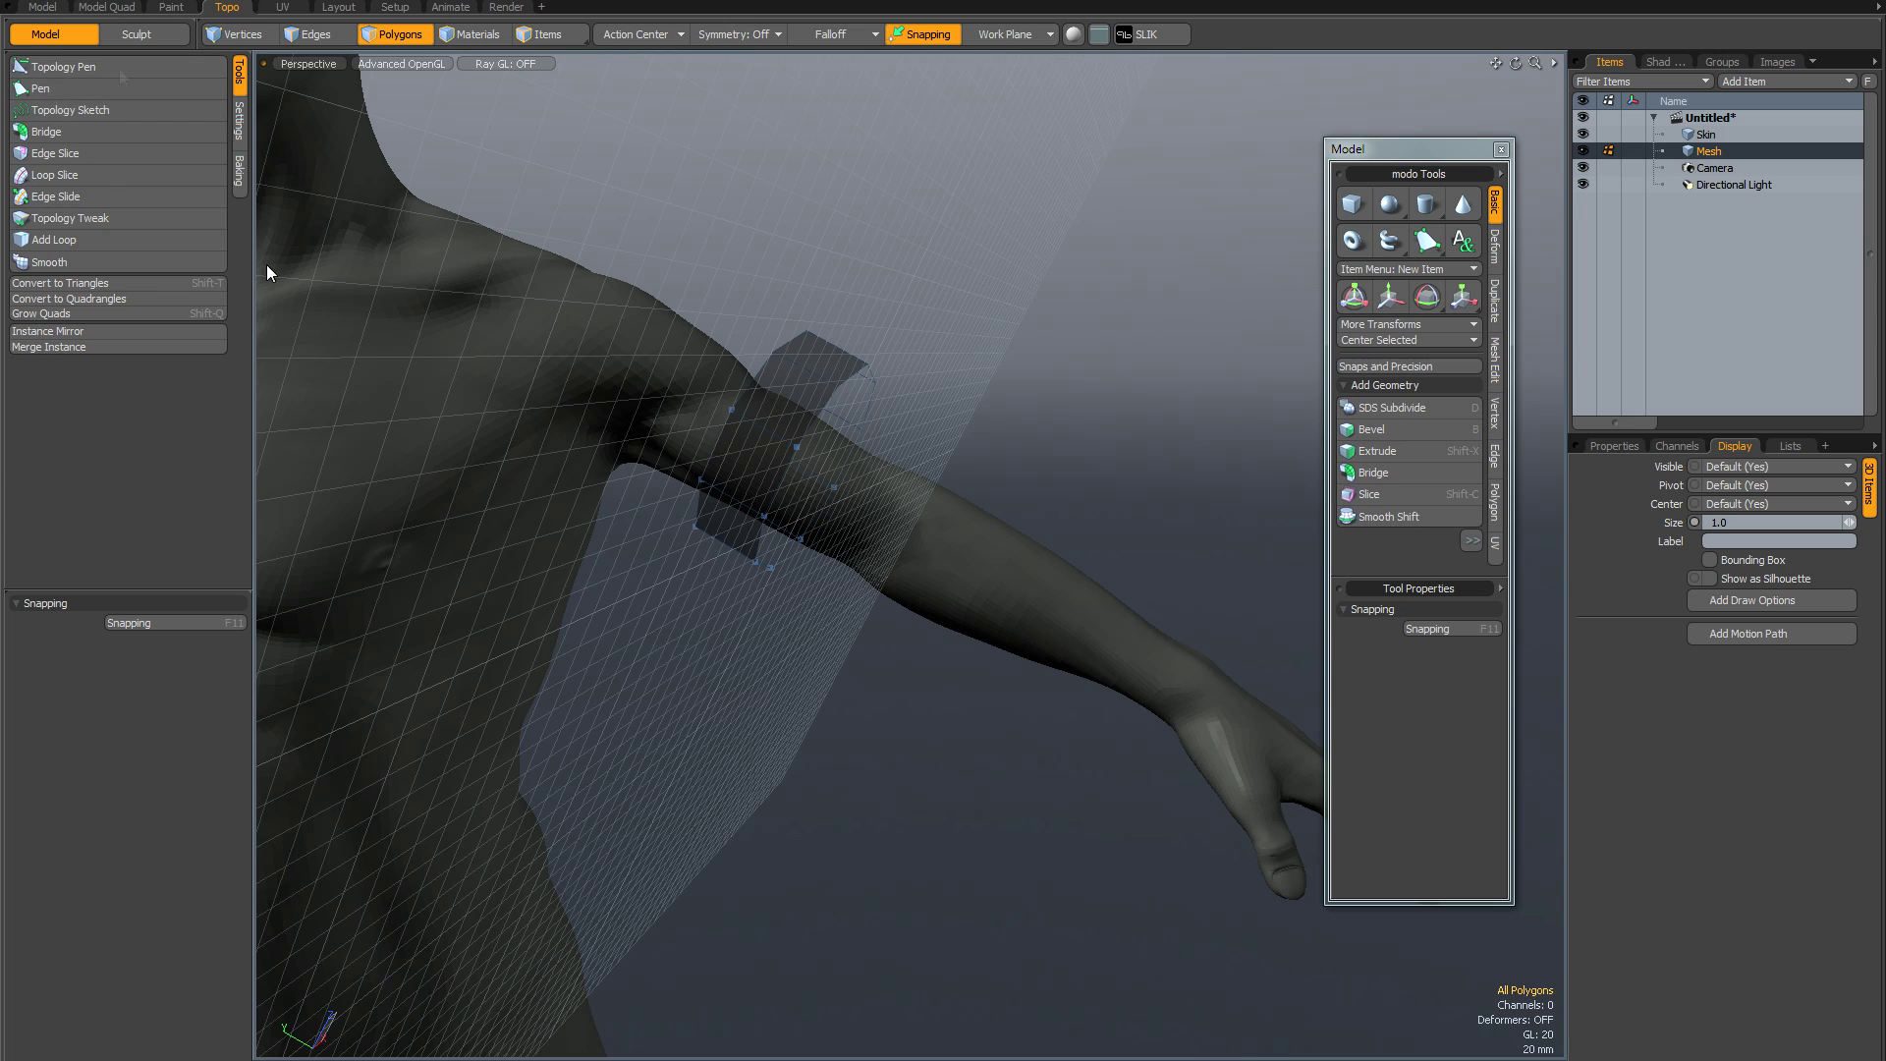
Shrink the open ring onto the upper arm with Smooth constrained to the background surface, and reset the work plane
click(85, 261)
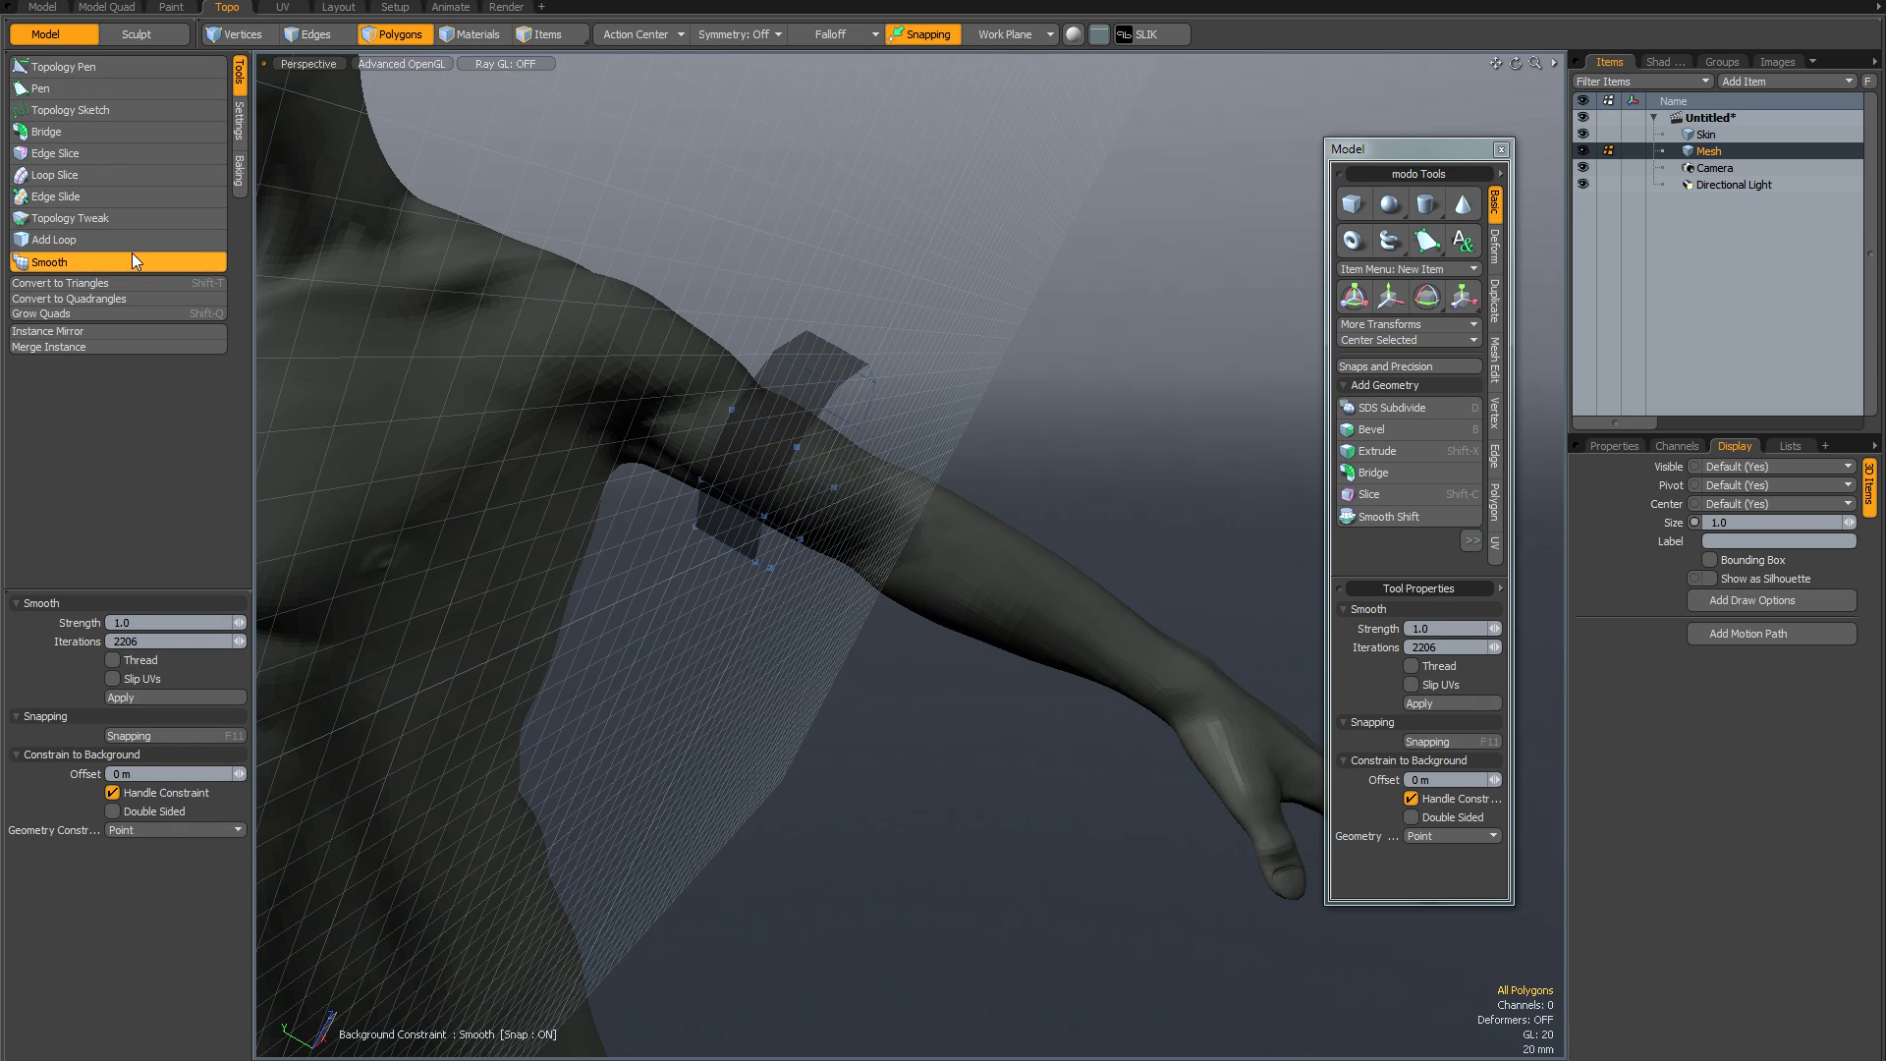
click(865, 268)
alt+drag(858, 274, 860, 380)
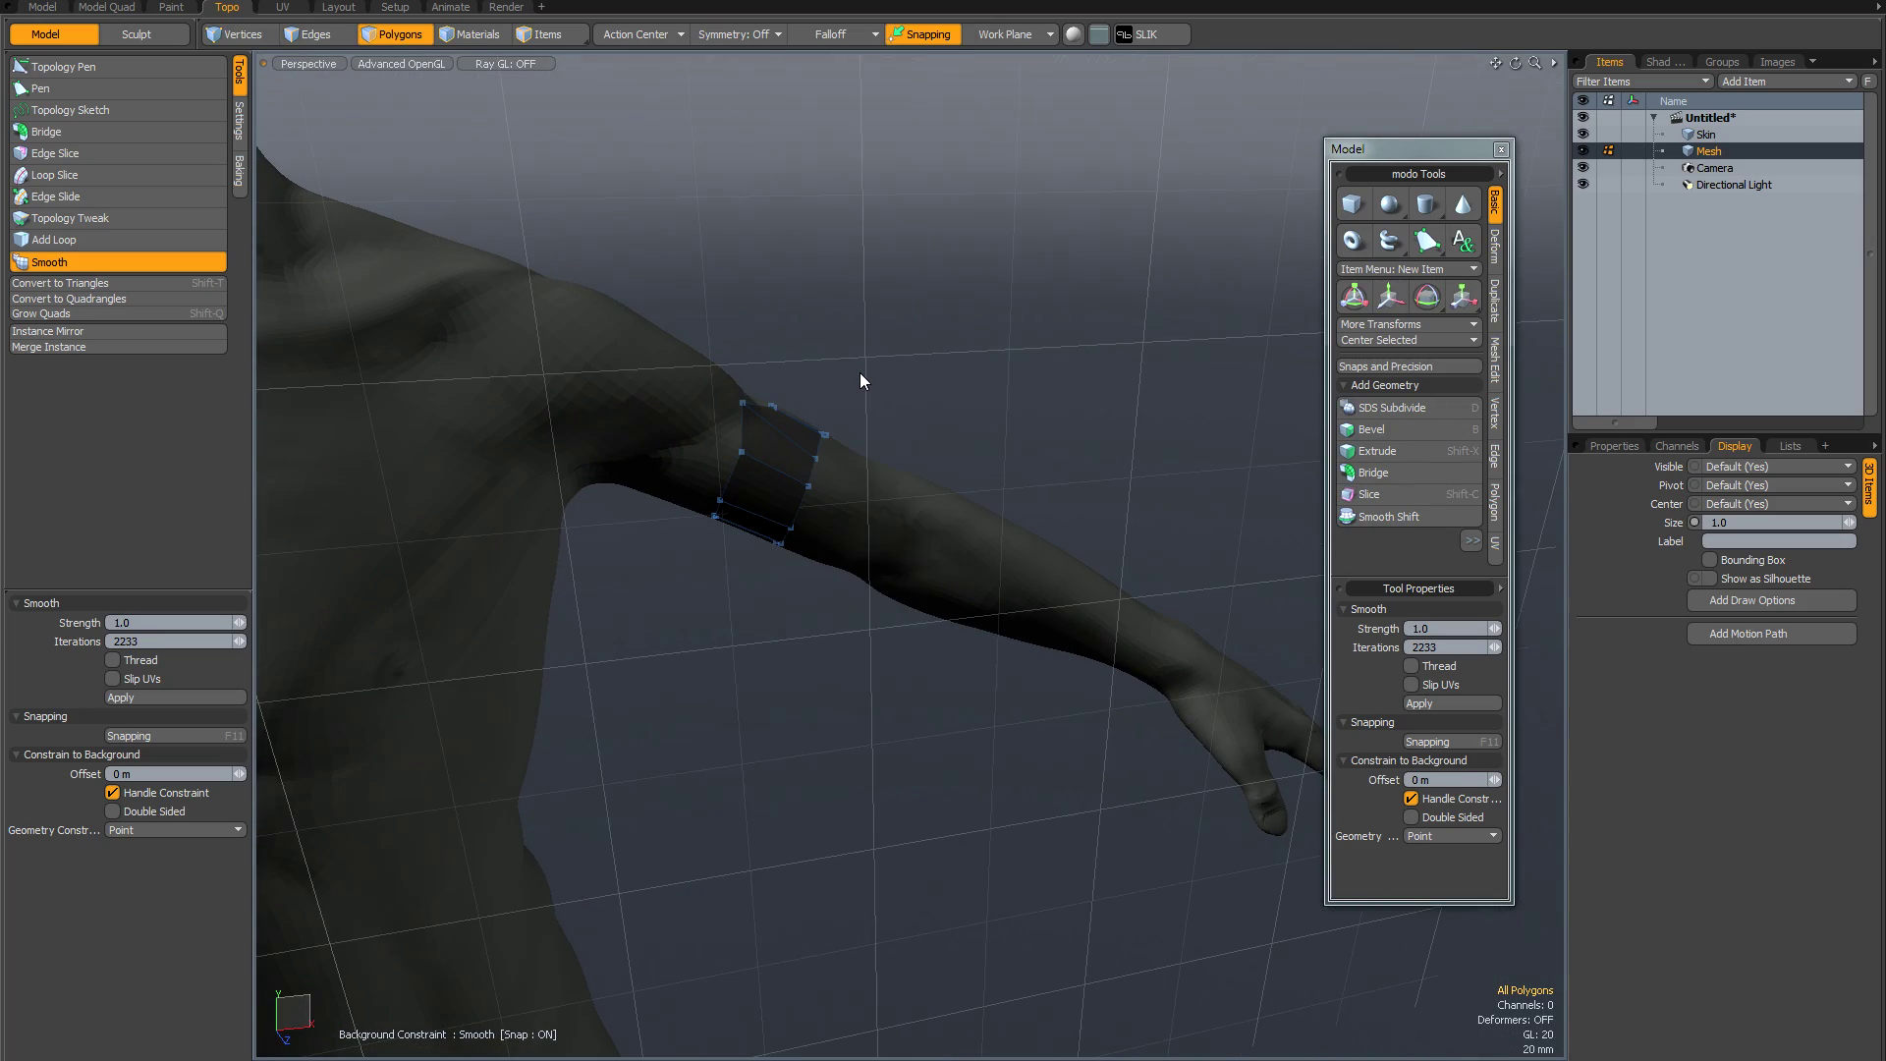
Hide the work plane grid in the viewport
key(ctrl+3)
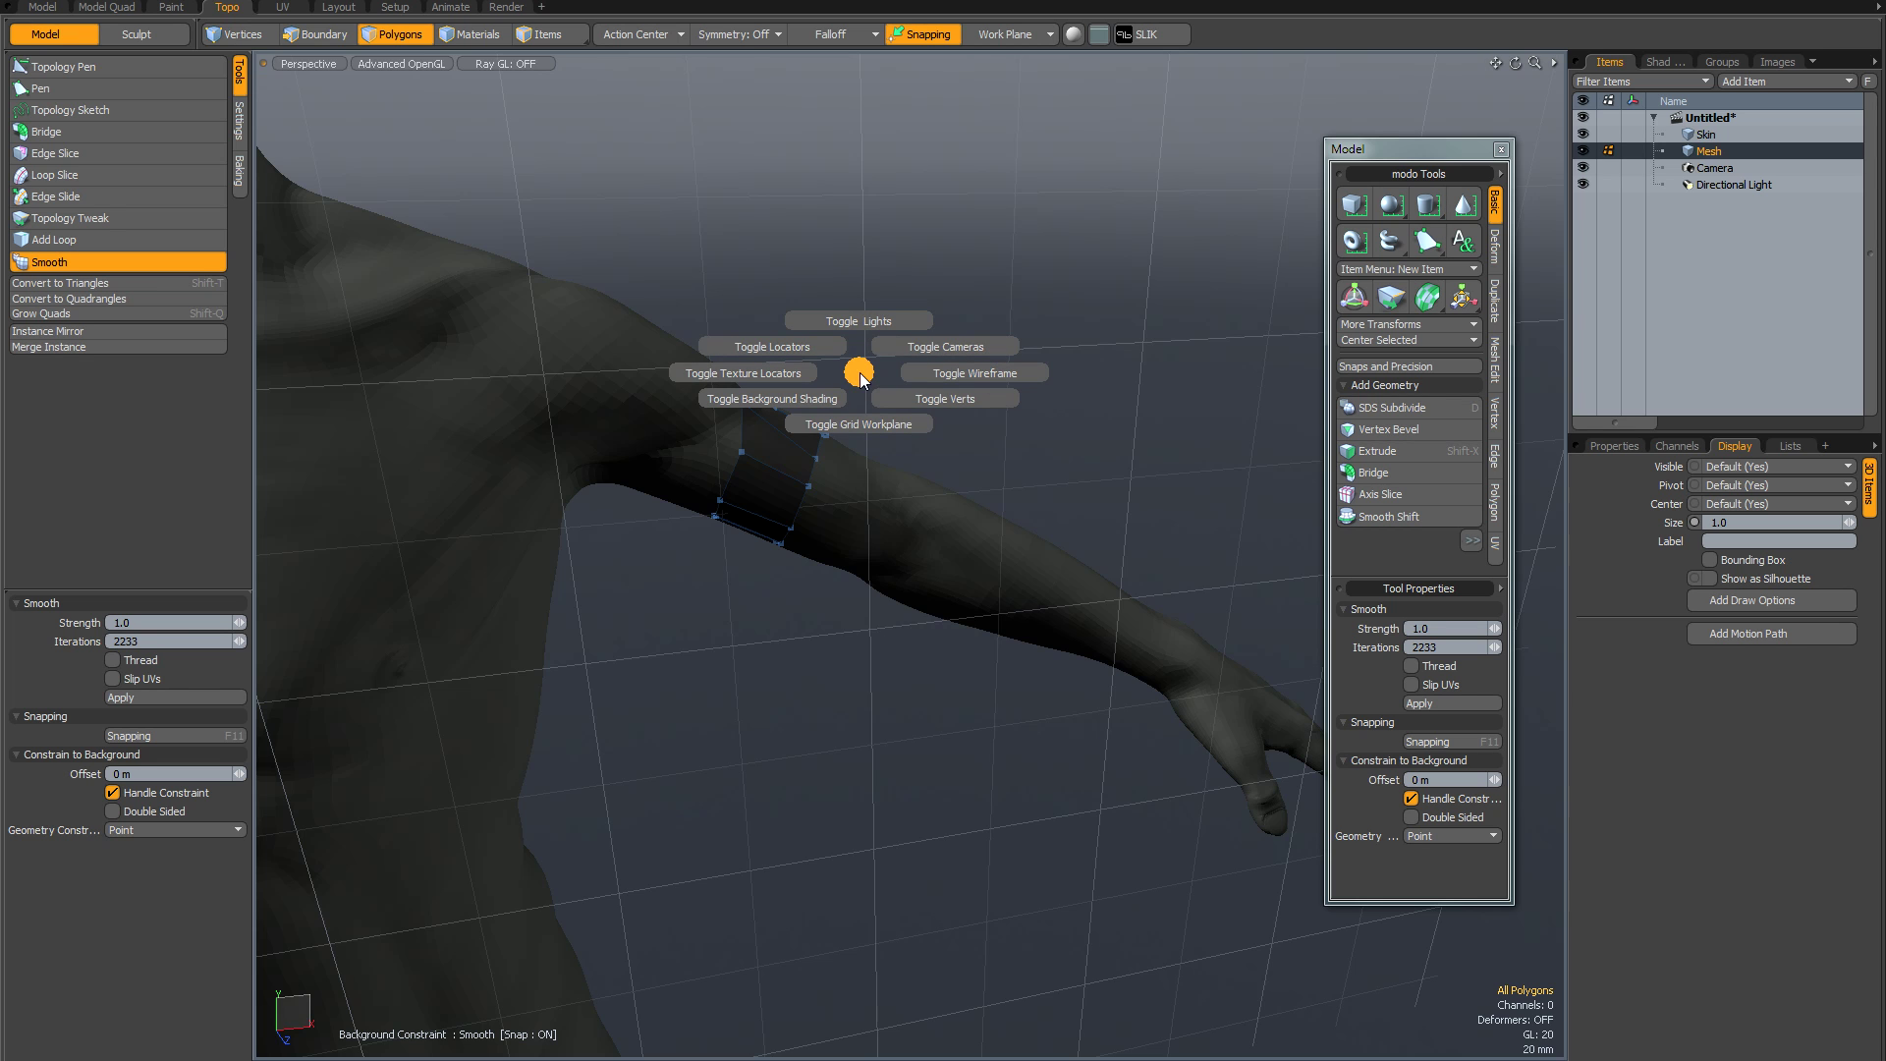
click(862, 420)
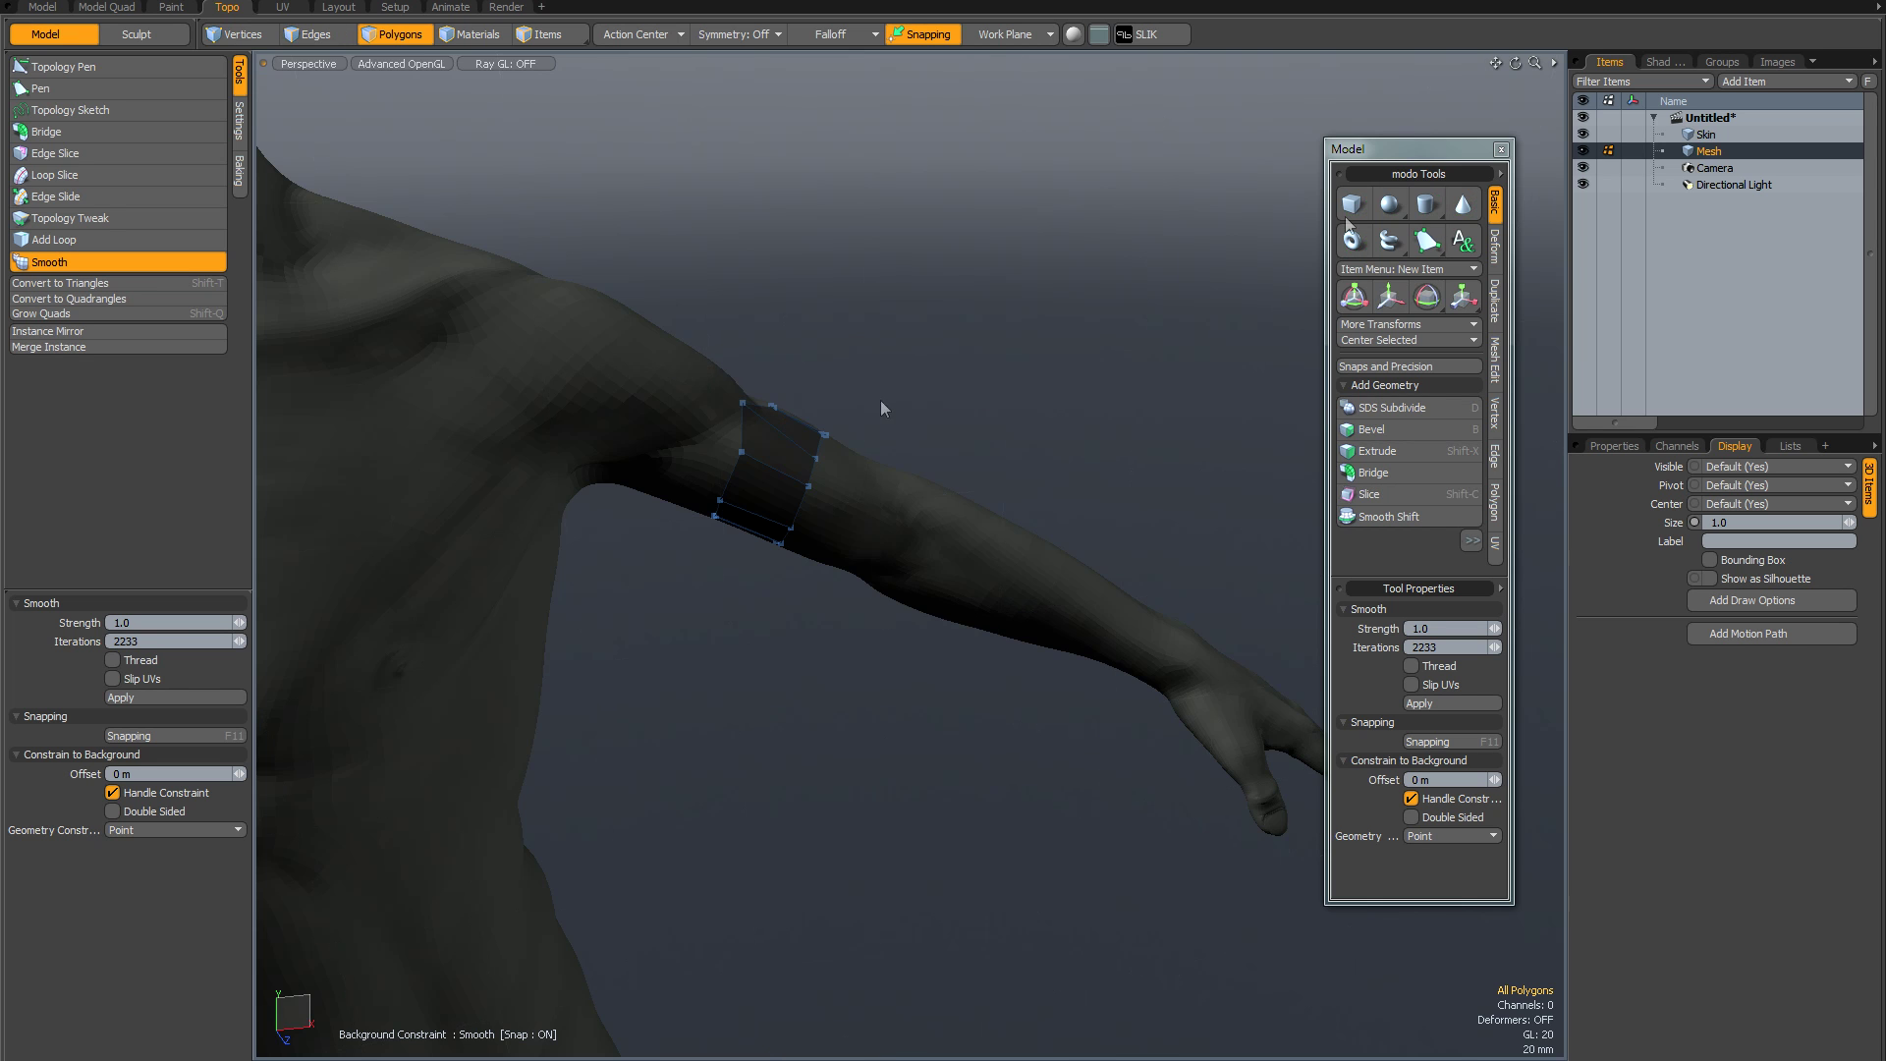
alt+drag(943, 364, 925, 421)
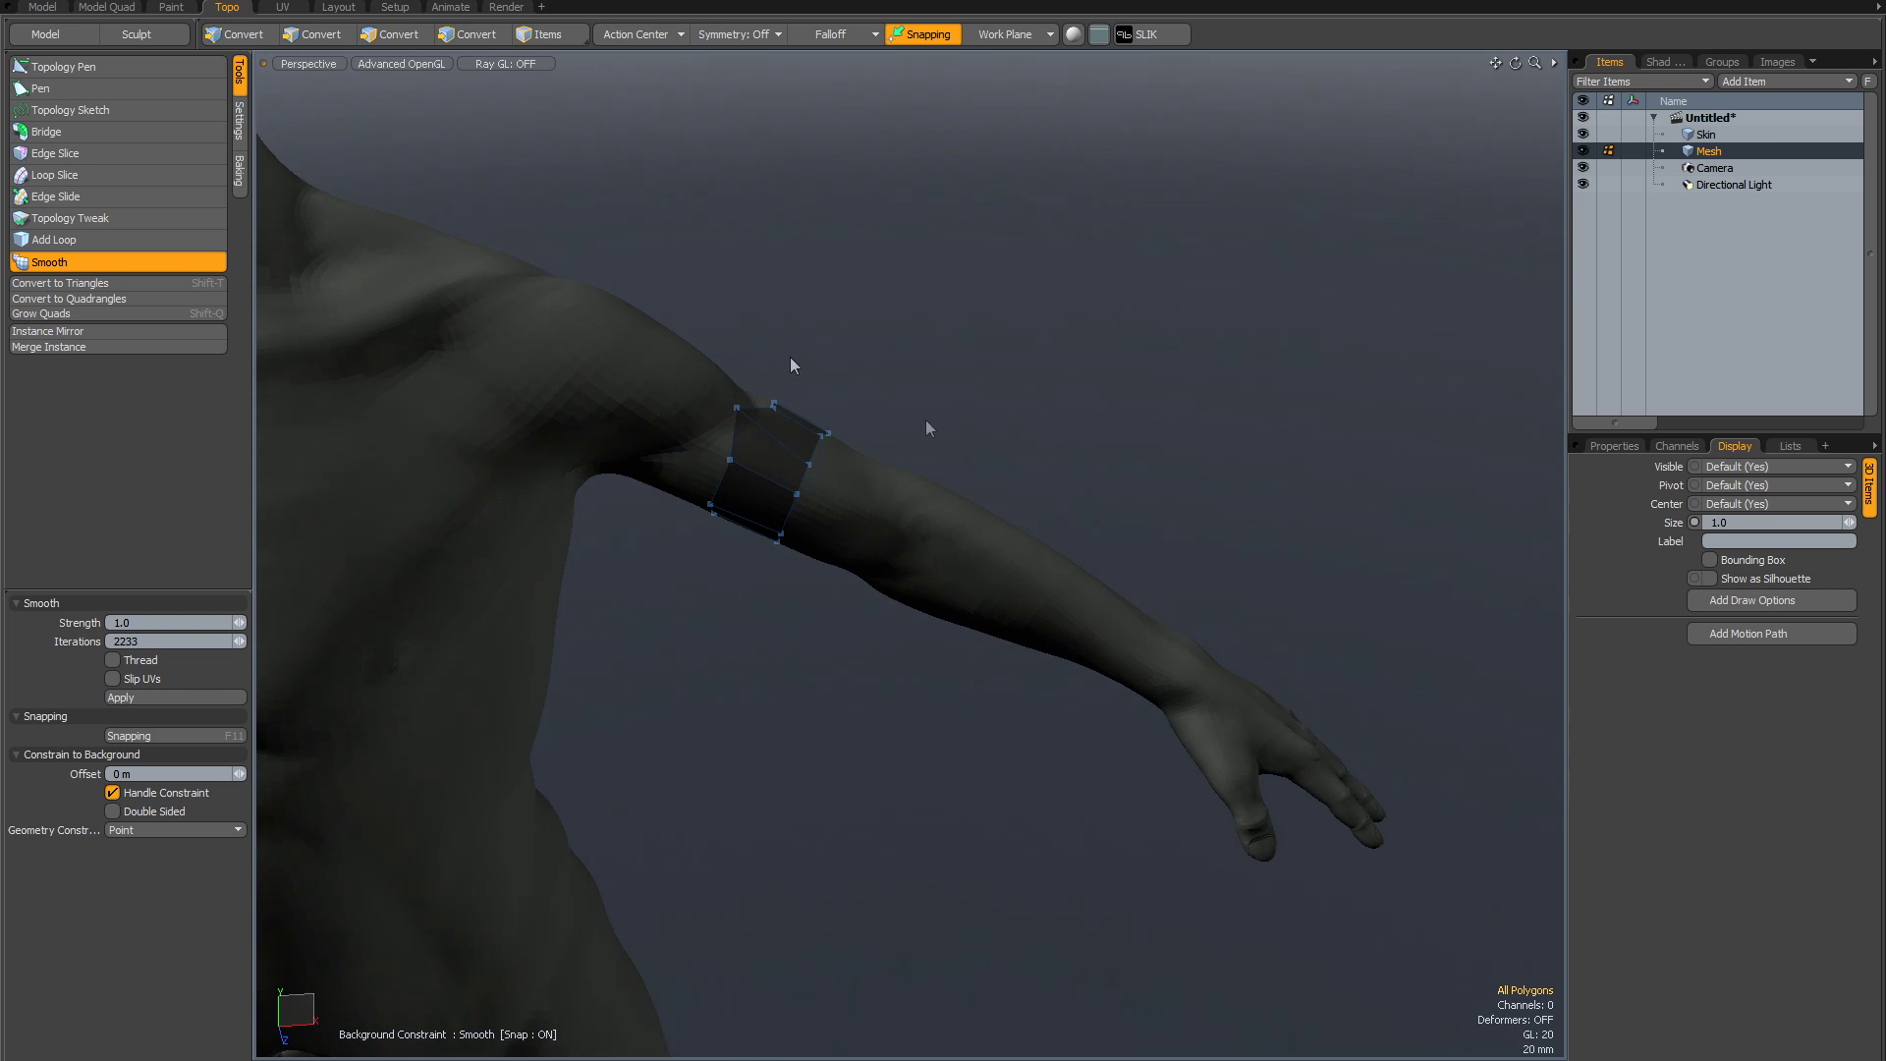
Reposition the ring's vertices on the upper arm surface with the Topology Pen
click(86, 67)
drag(735, 411, 734, 409)
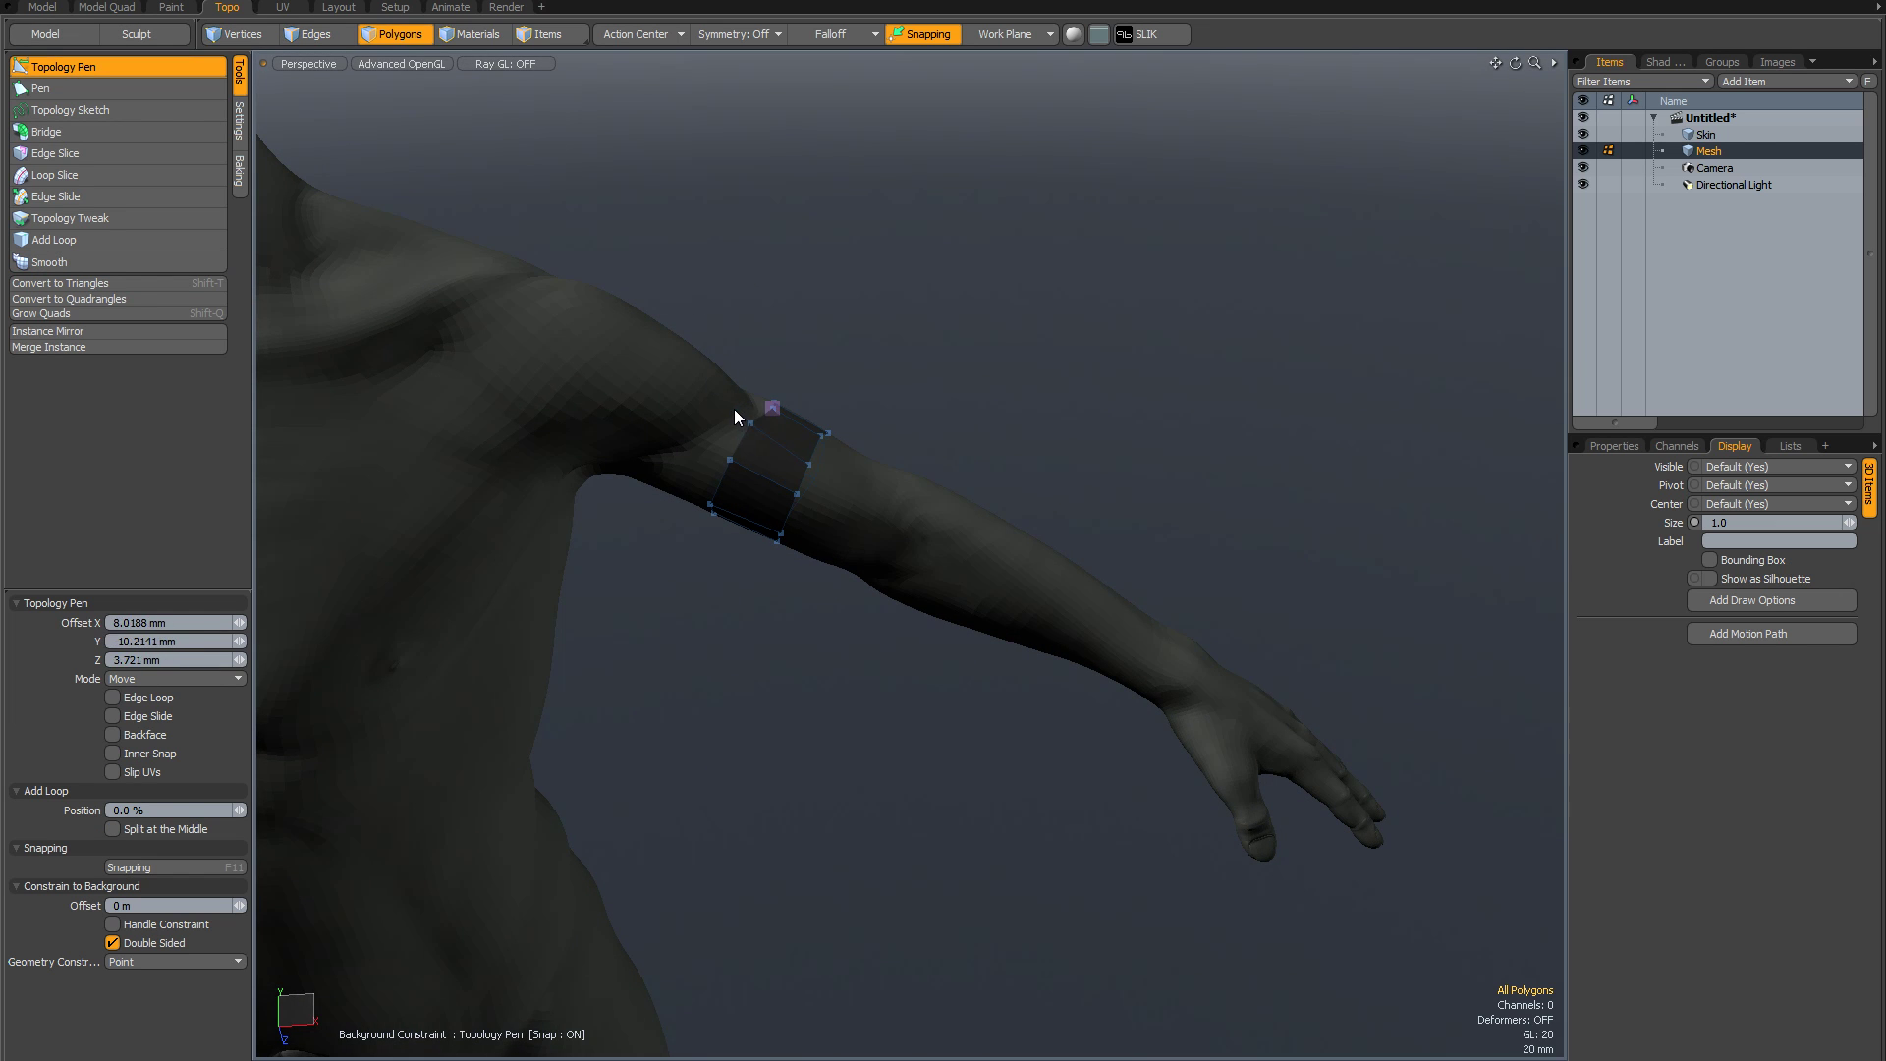
alt+drag(811, 471, 856, 442)
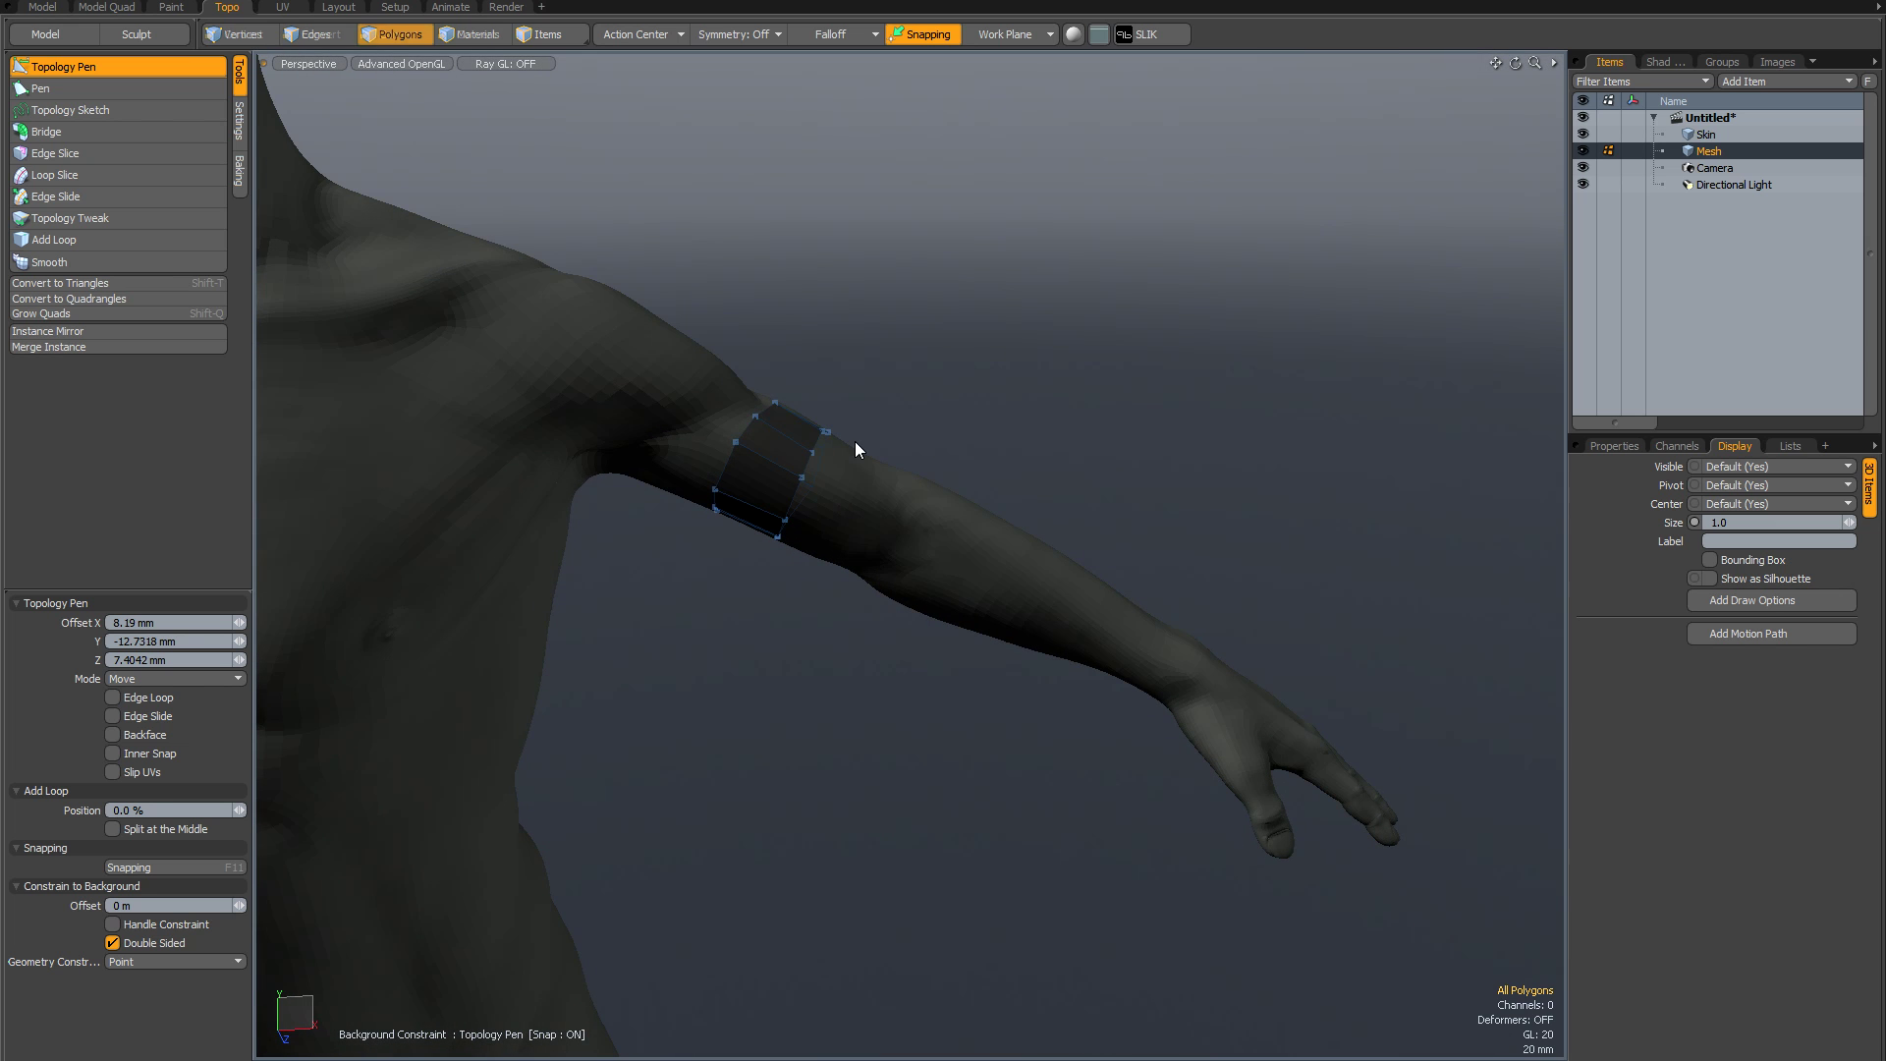
Extend the ring's lower edge loop in sections down to the wrist and add two edge loops along the forearm
middle_drag(799, 496, 810, 499)
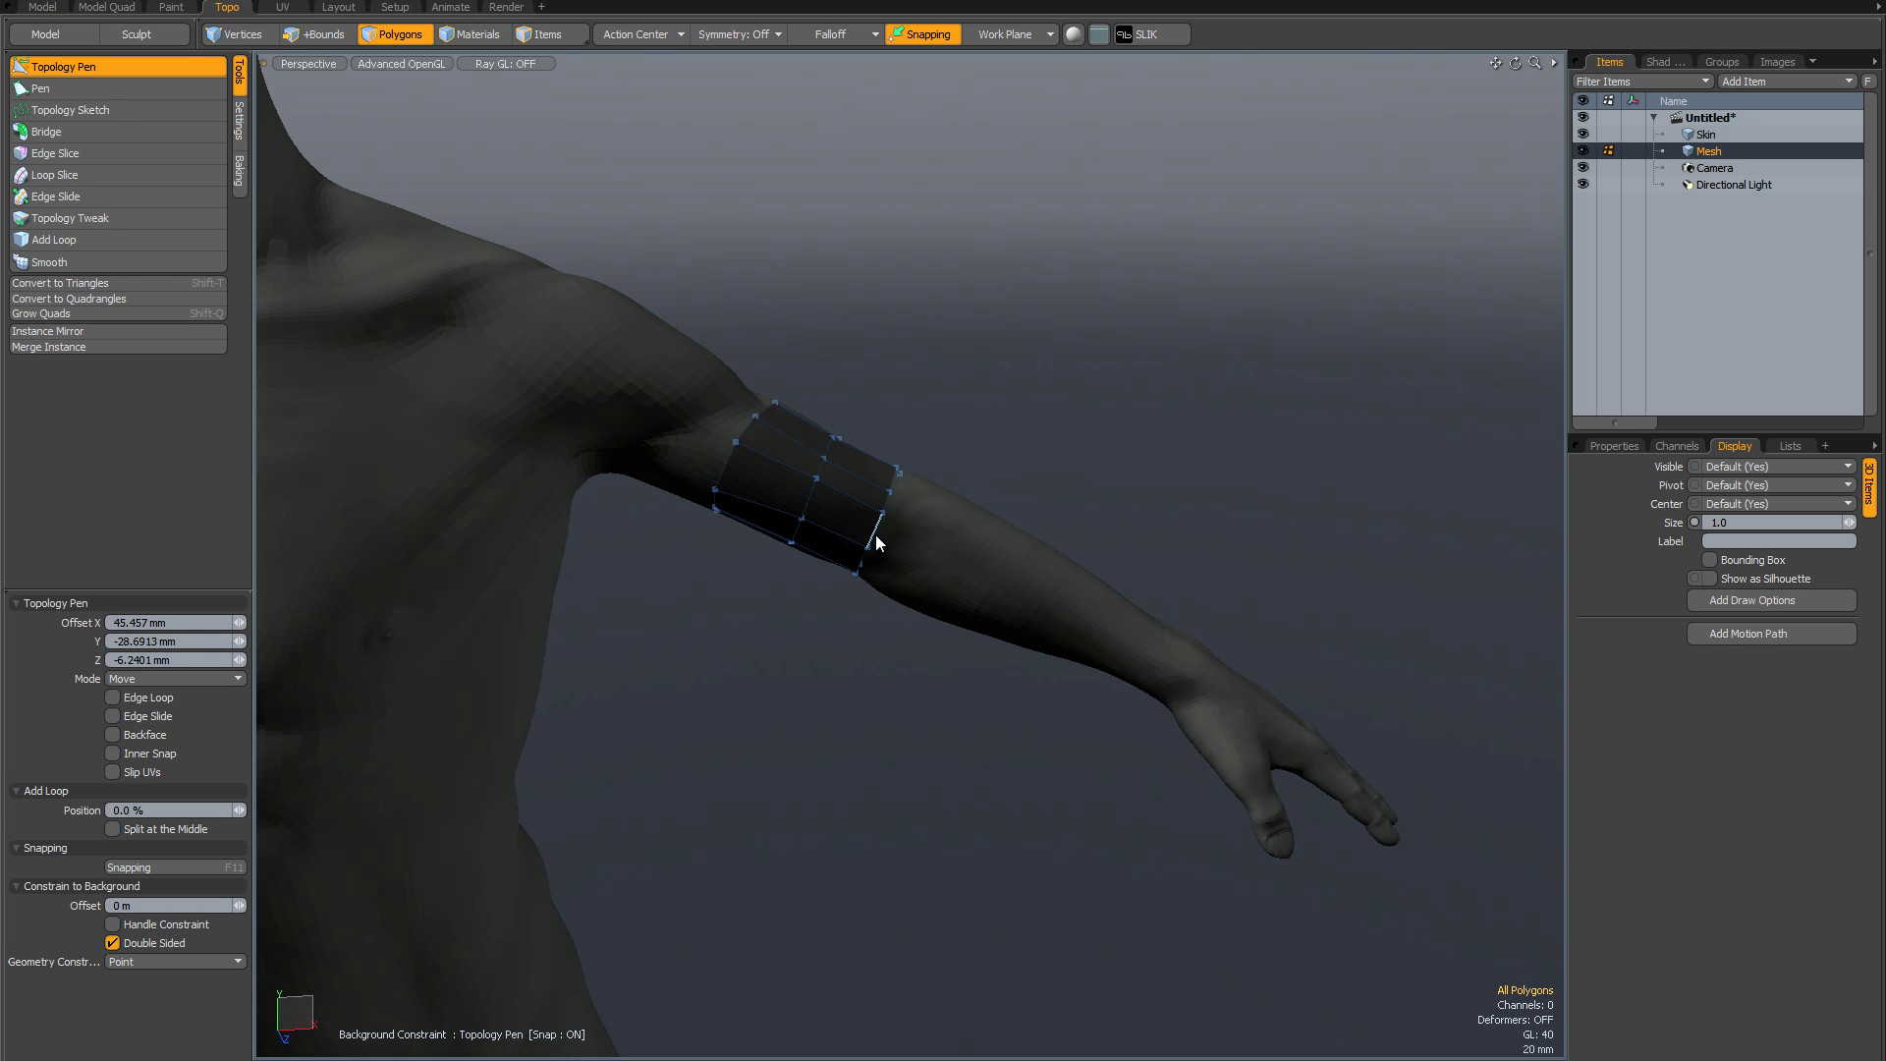
ctrl+drag(878, 542, 879, 582)
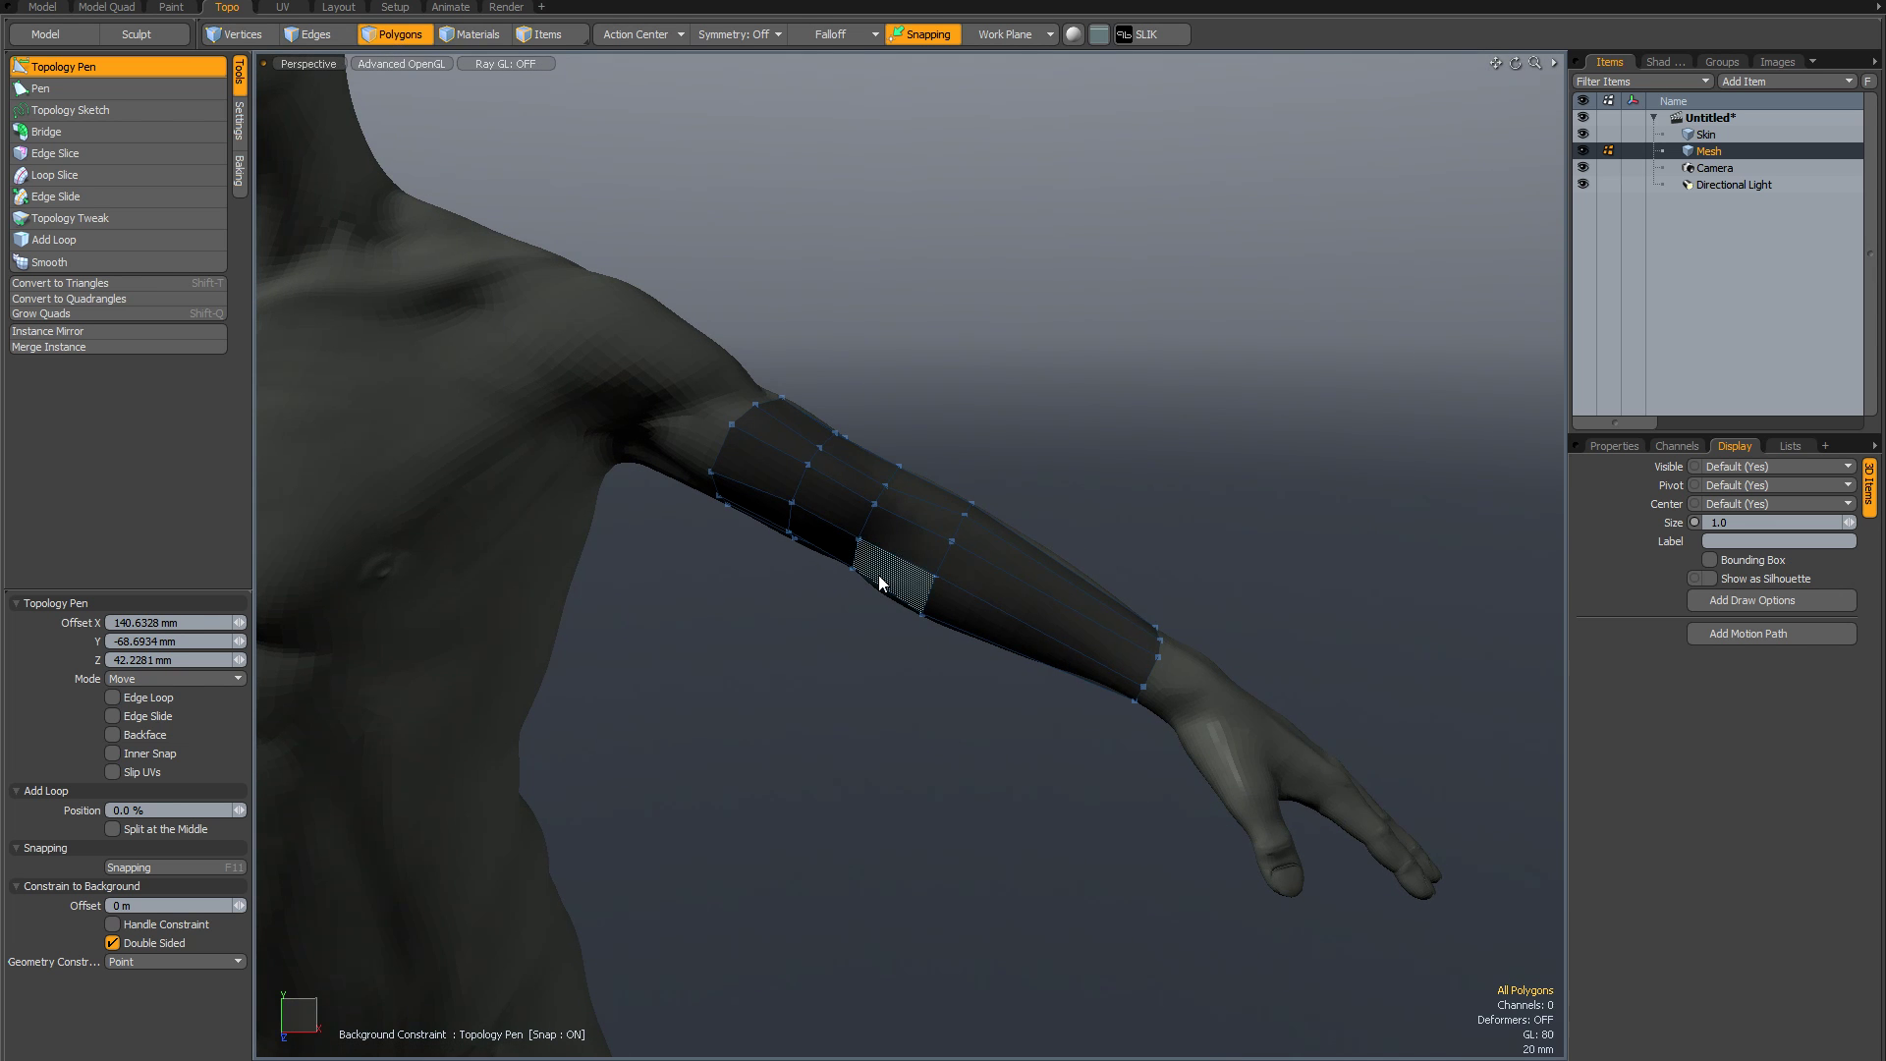
shift+click(1010, 575)
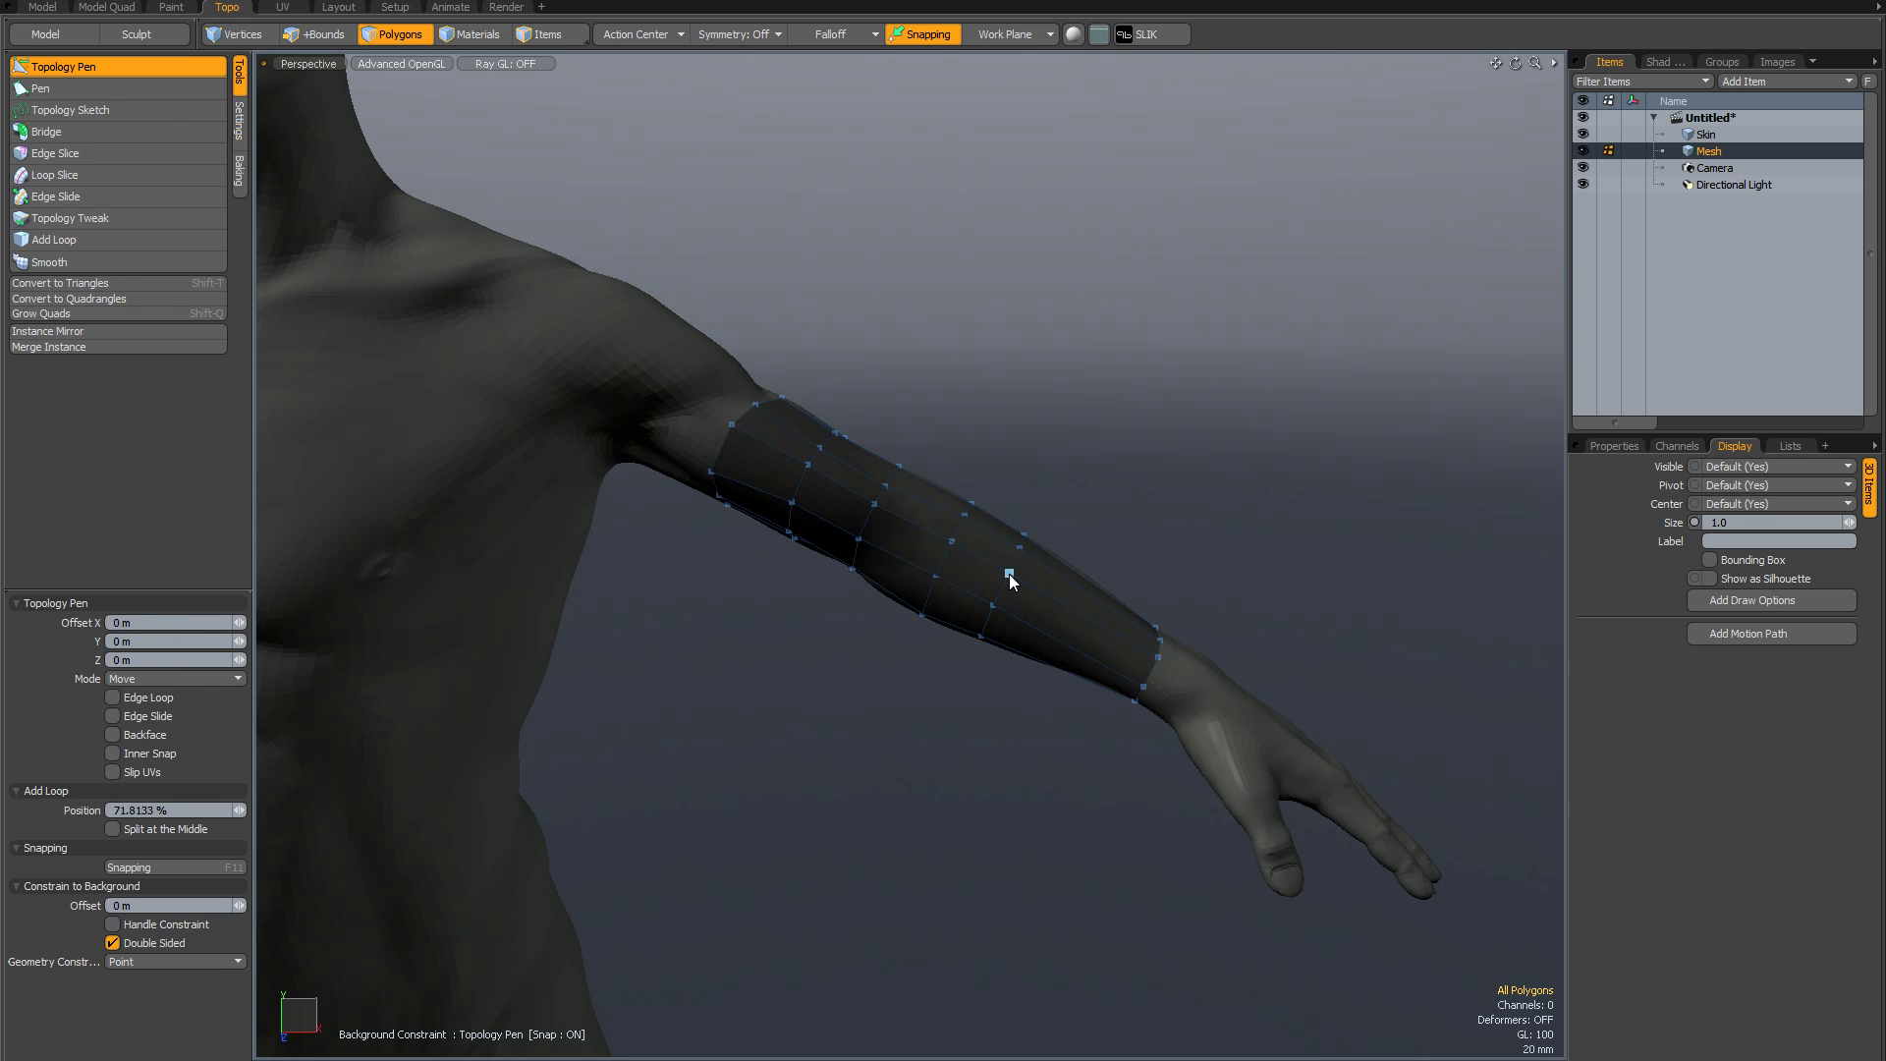
shift+click(1081, 615)
ctrl+alt+drag(906, 573, 973, 604)
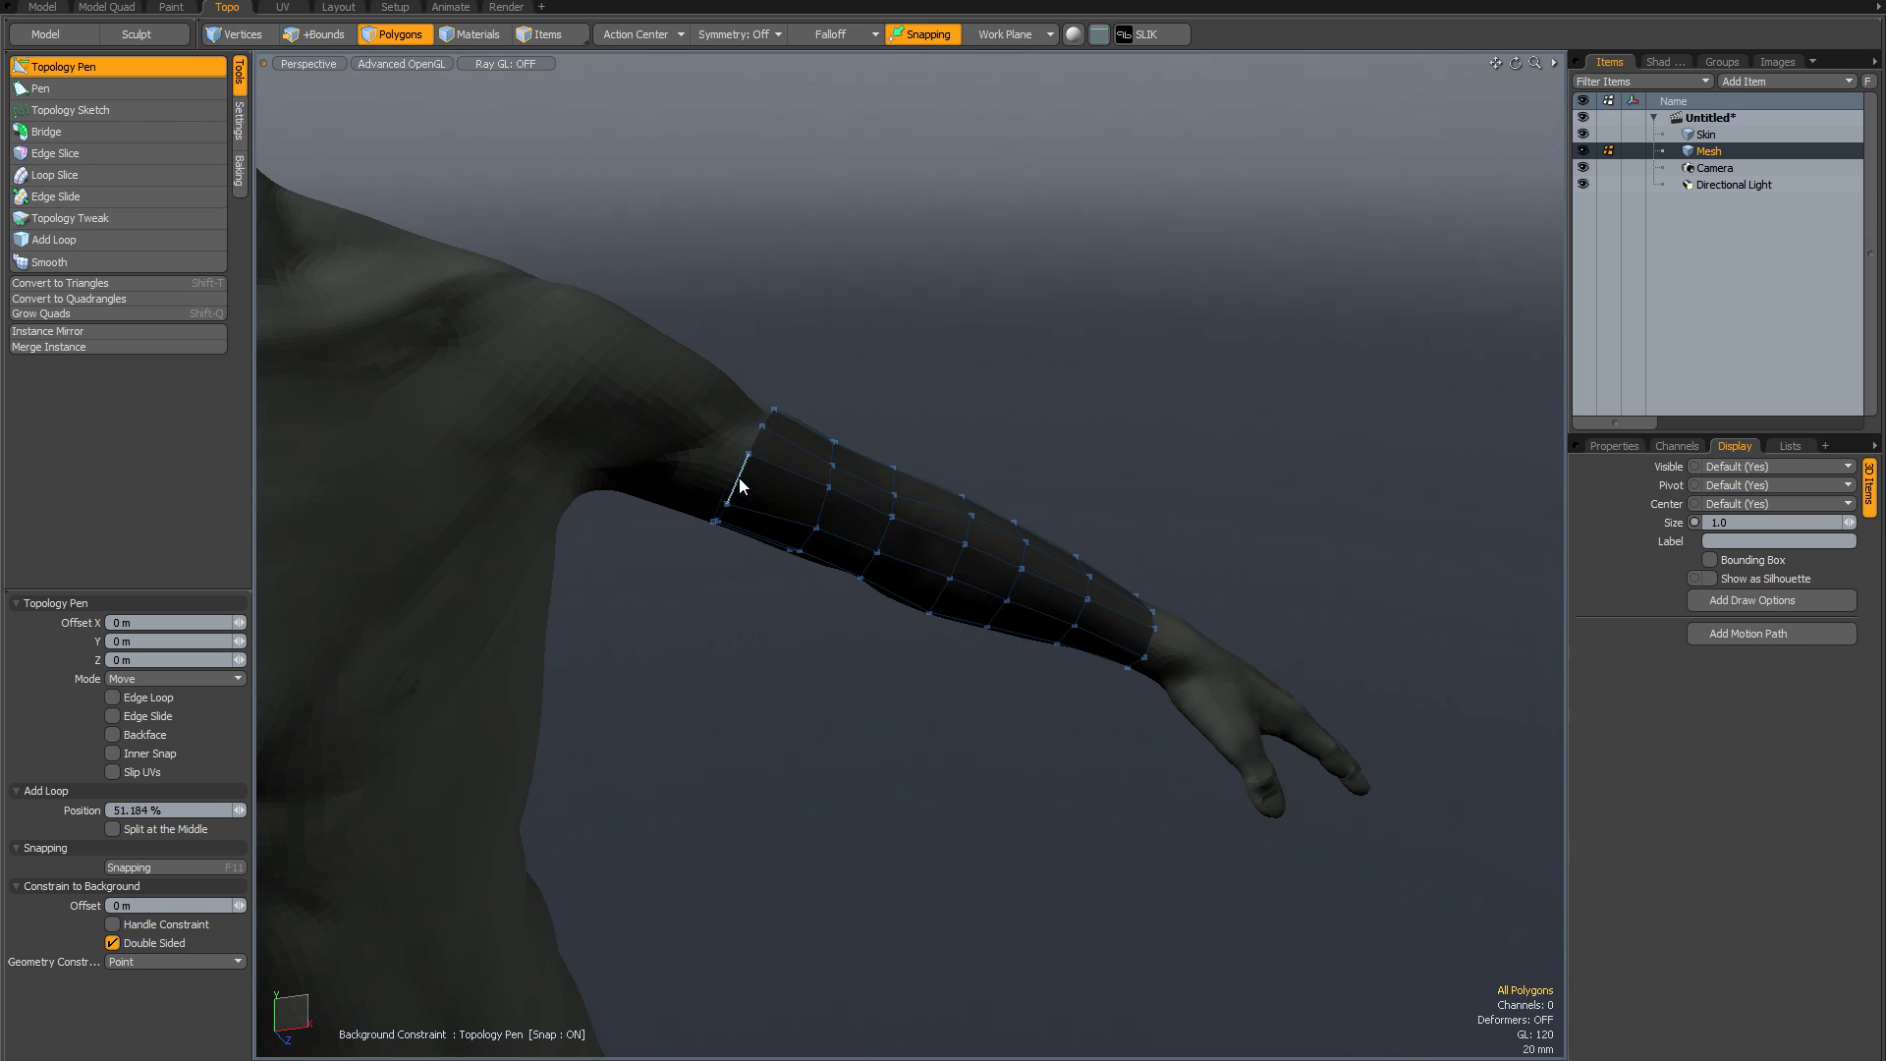
Extend the ring's upper edge loop to the shoulder and add an edge loop across the new section
shift+right_drag(739, 478, 621, 395)
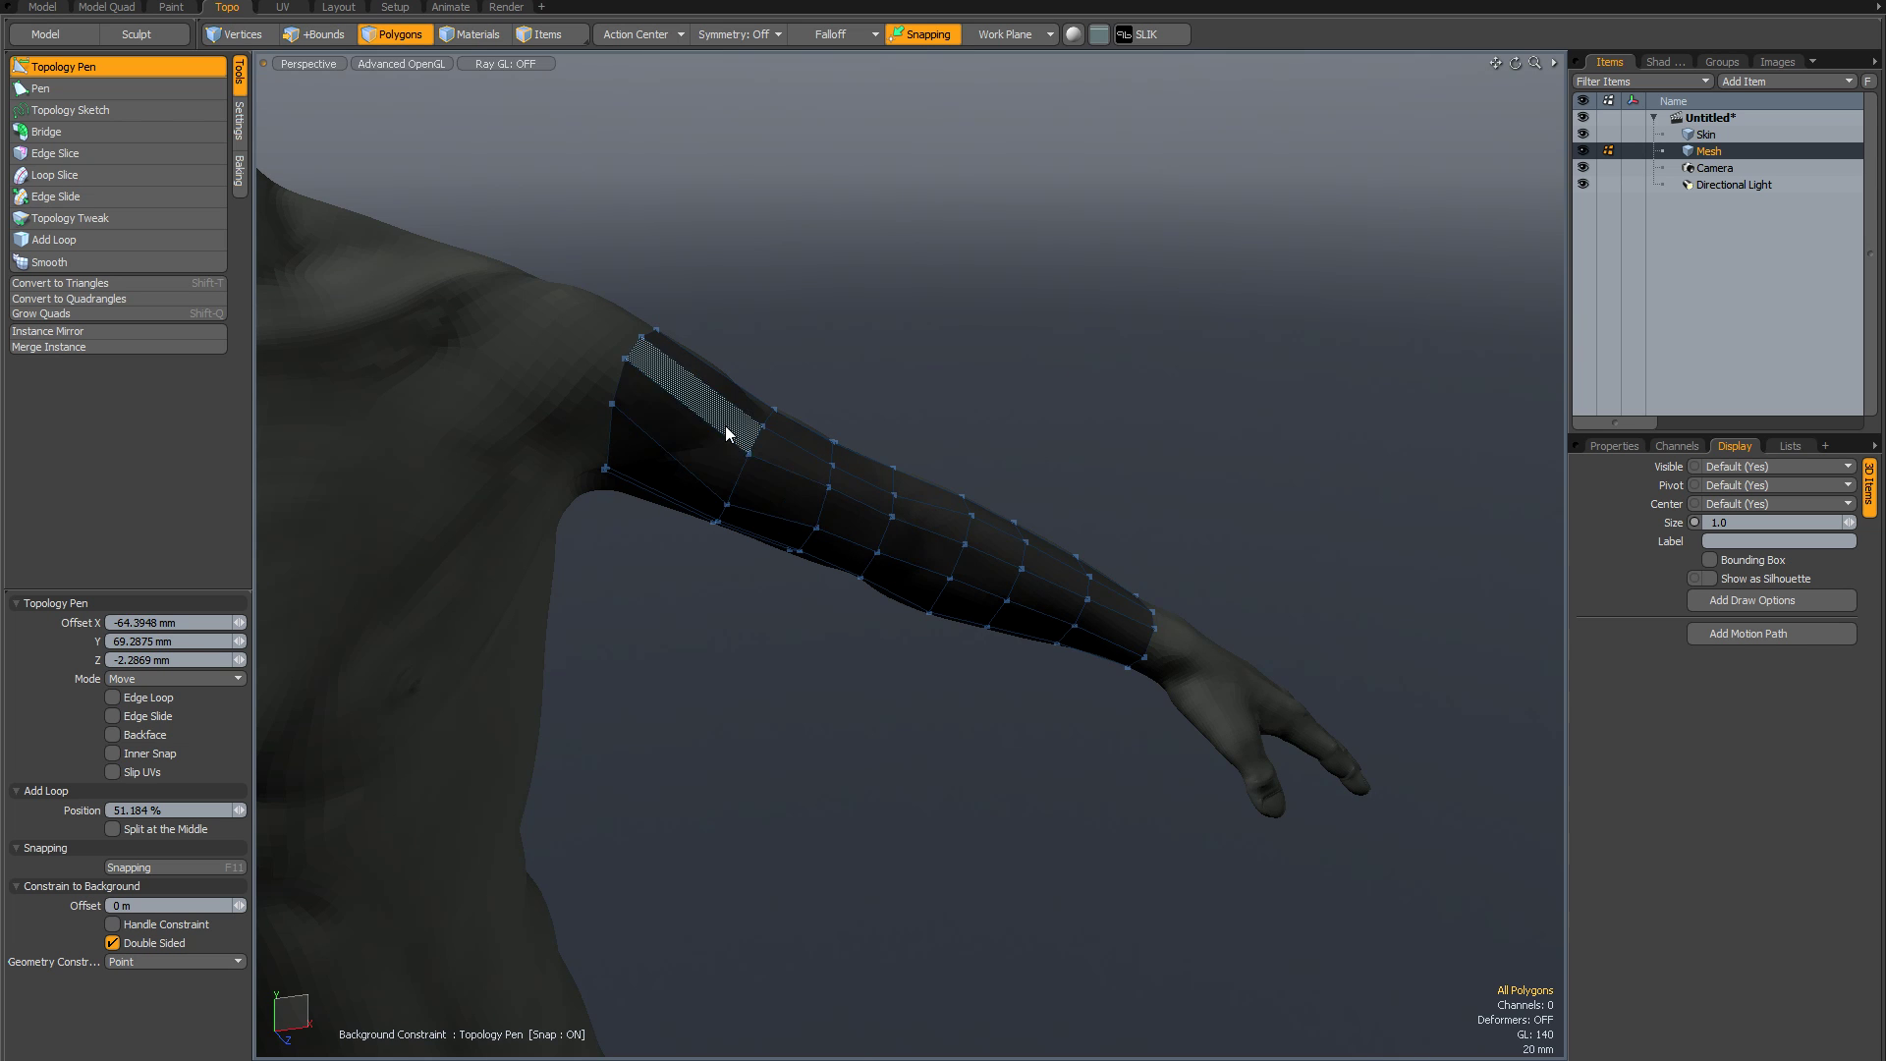
middle_click(689, 409)
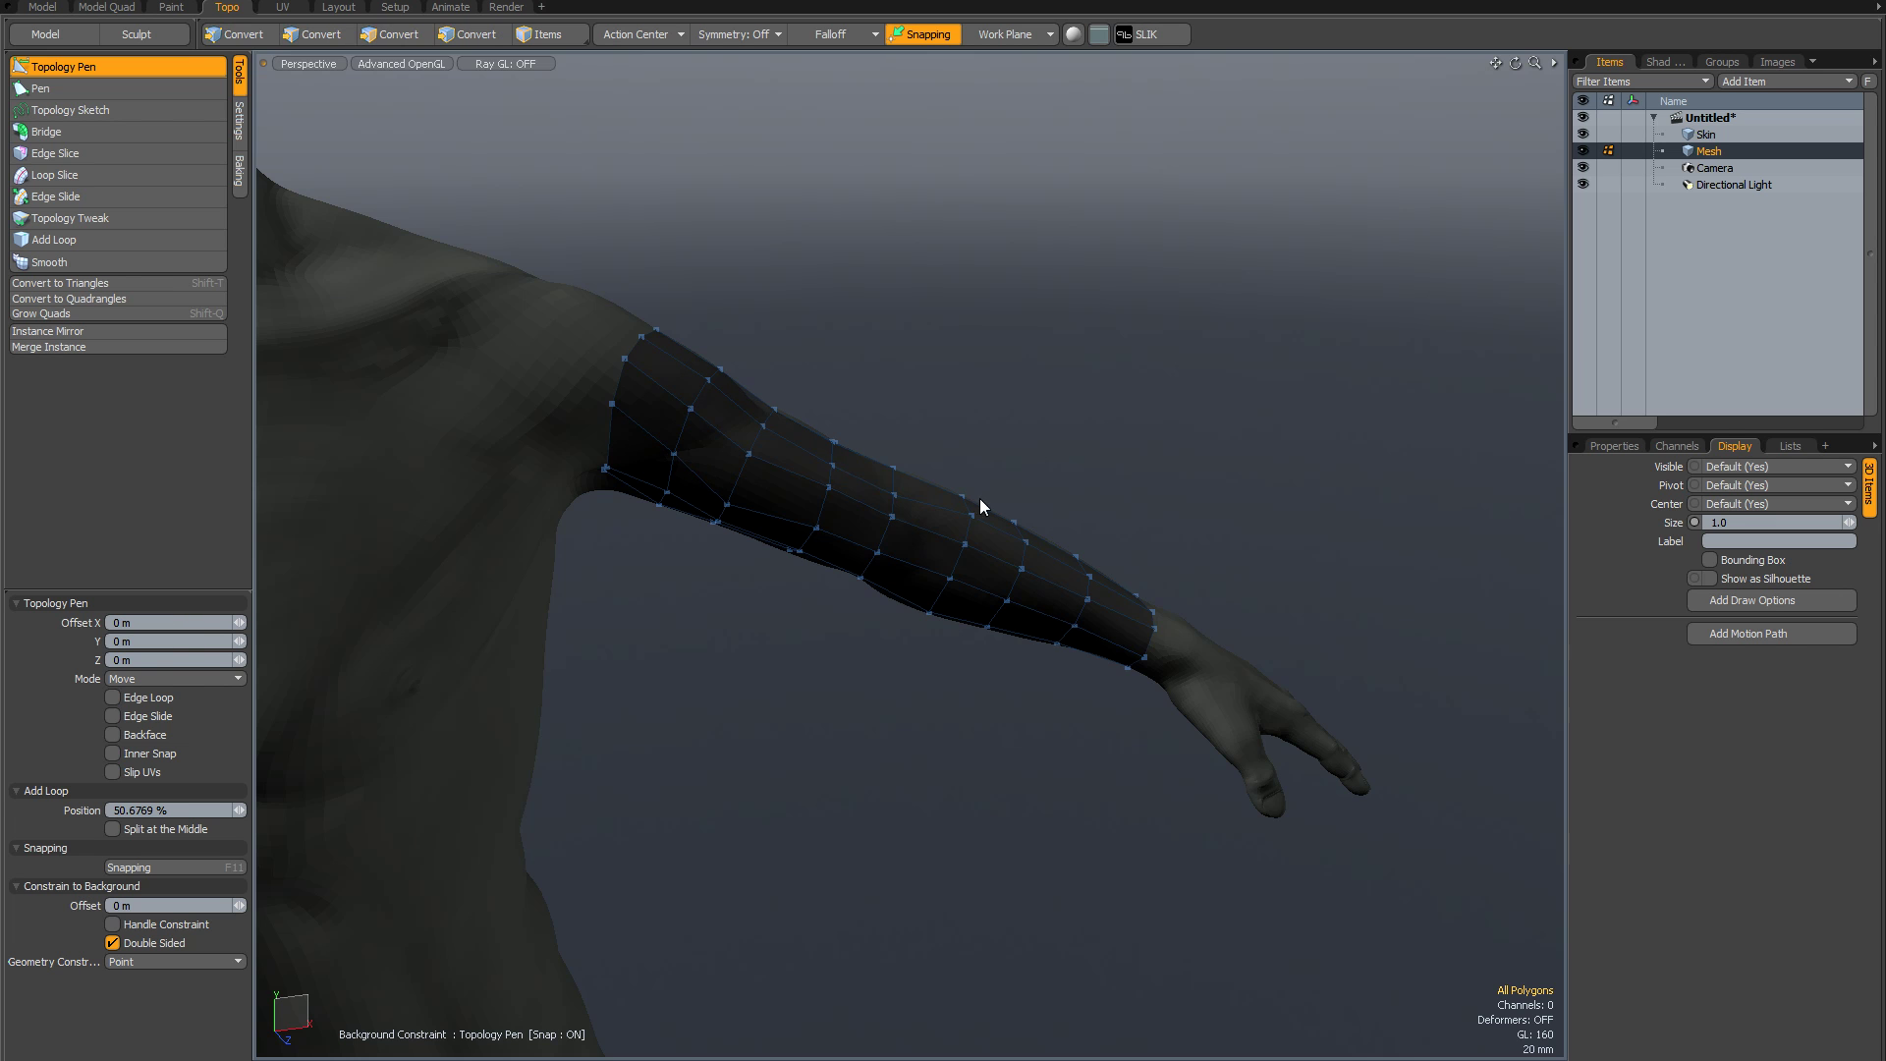
alt+drag(980, 498, 1116, 542)
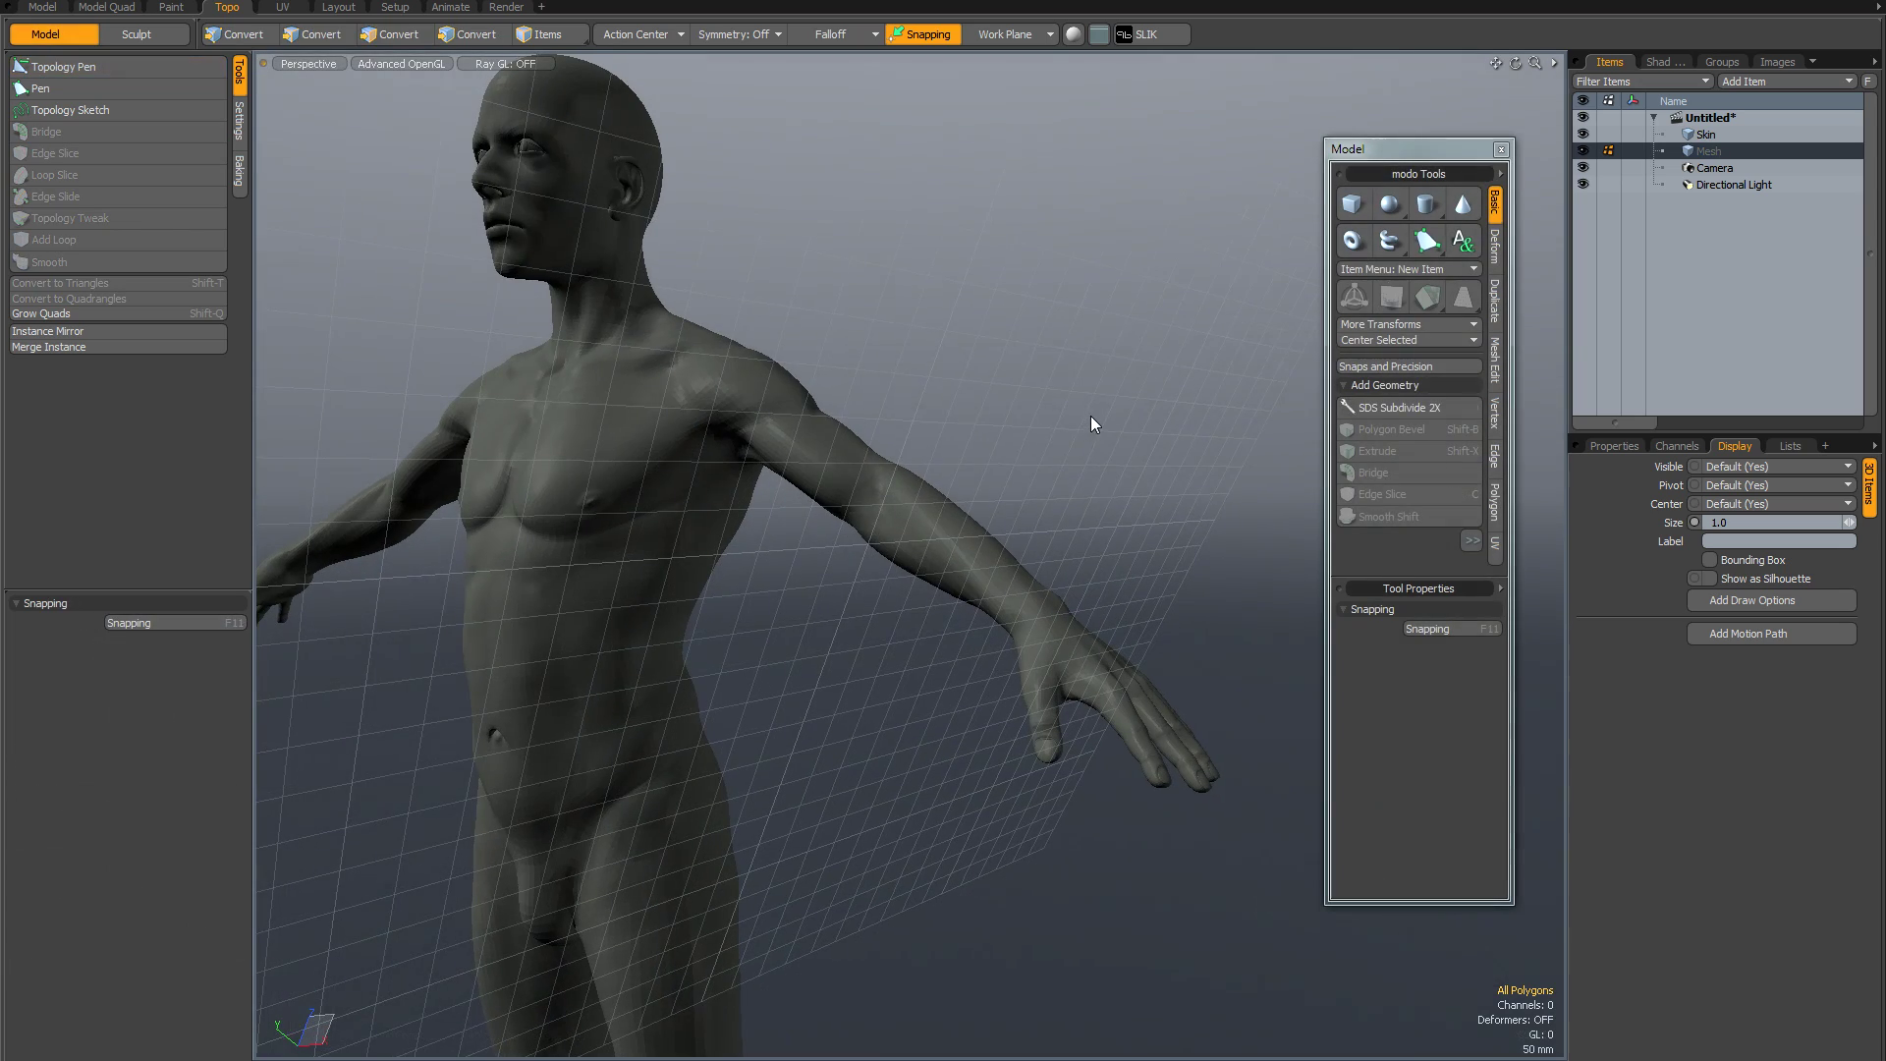
Draw a cylinder enclosing the arm from shoulder to wrist, about 154 by 140 mm across and 391 mm long
alt+drag(1081, 428, 943, 418)
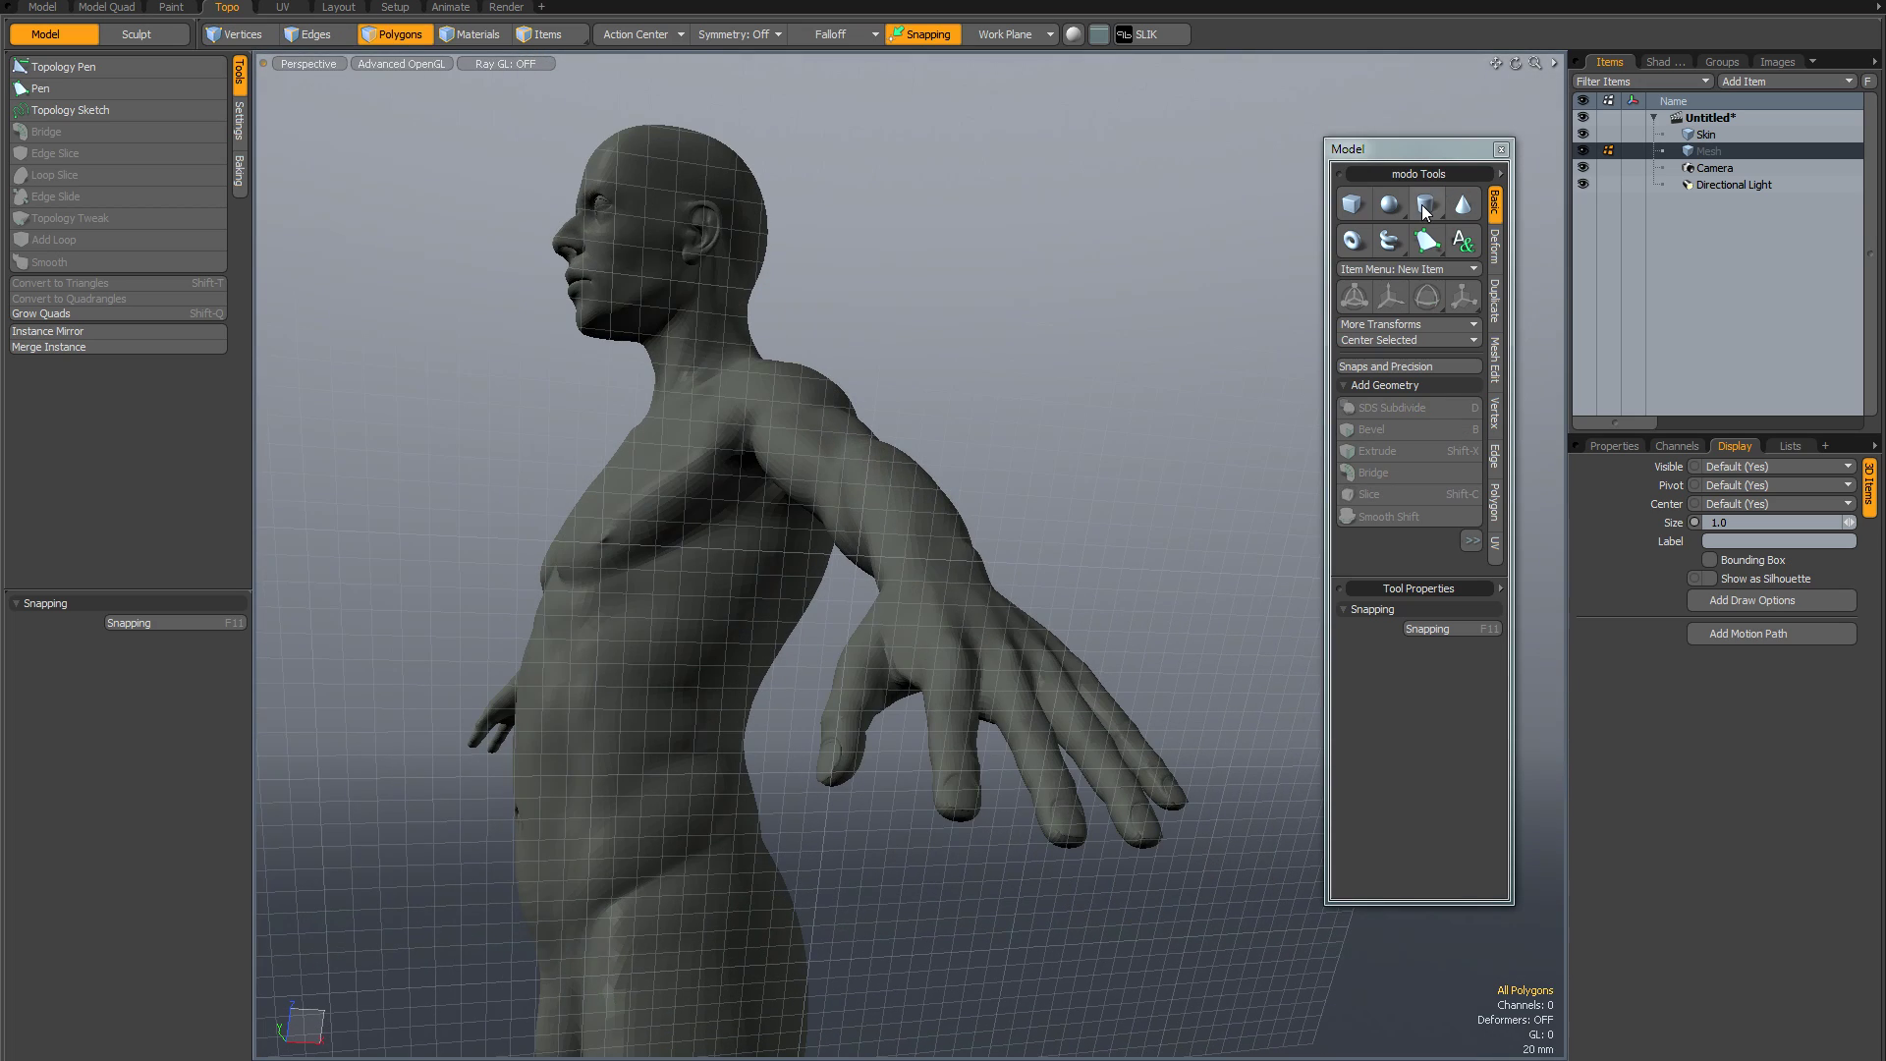
click(1424, 204)
mouse_move(1100, 432)
alt+mouse_down()
mouse_move(1046, 468)
mouse_move(1004, 456)
mouse_move(1004, 413)
alt+mouse_up()
mouse_move(873, 521)
mouse_down()
mouse_move(946, 424)
mouse_move(970, 437)
mouse_move(927, 635)
mouse_move(1135, 710)
mouse_move(1034, 662)
mouse_up()
drag(826, 479, 1063, 599)
alt+drag(894, 550, 944, 582)
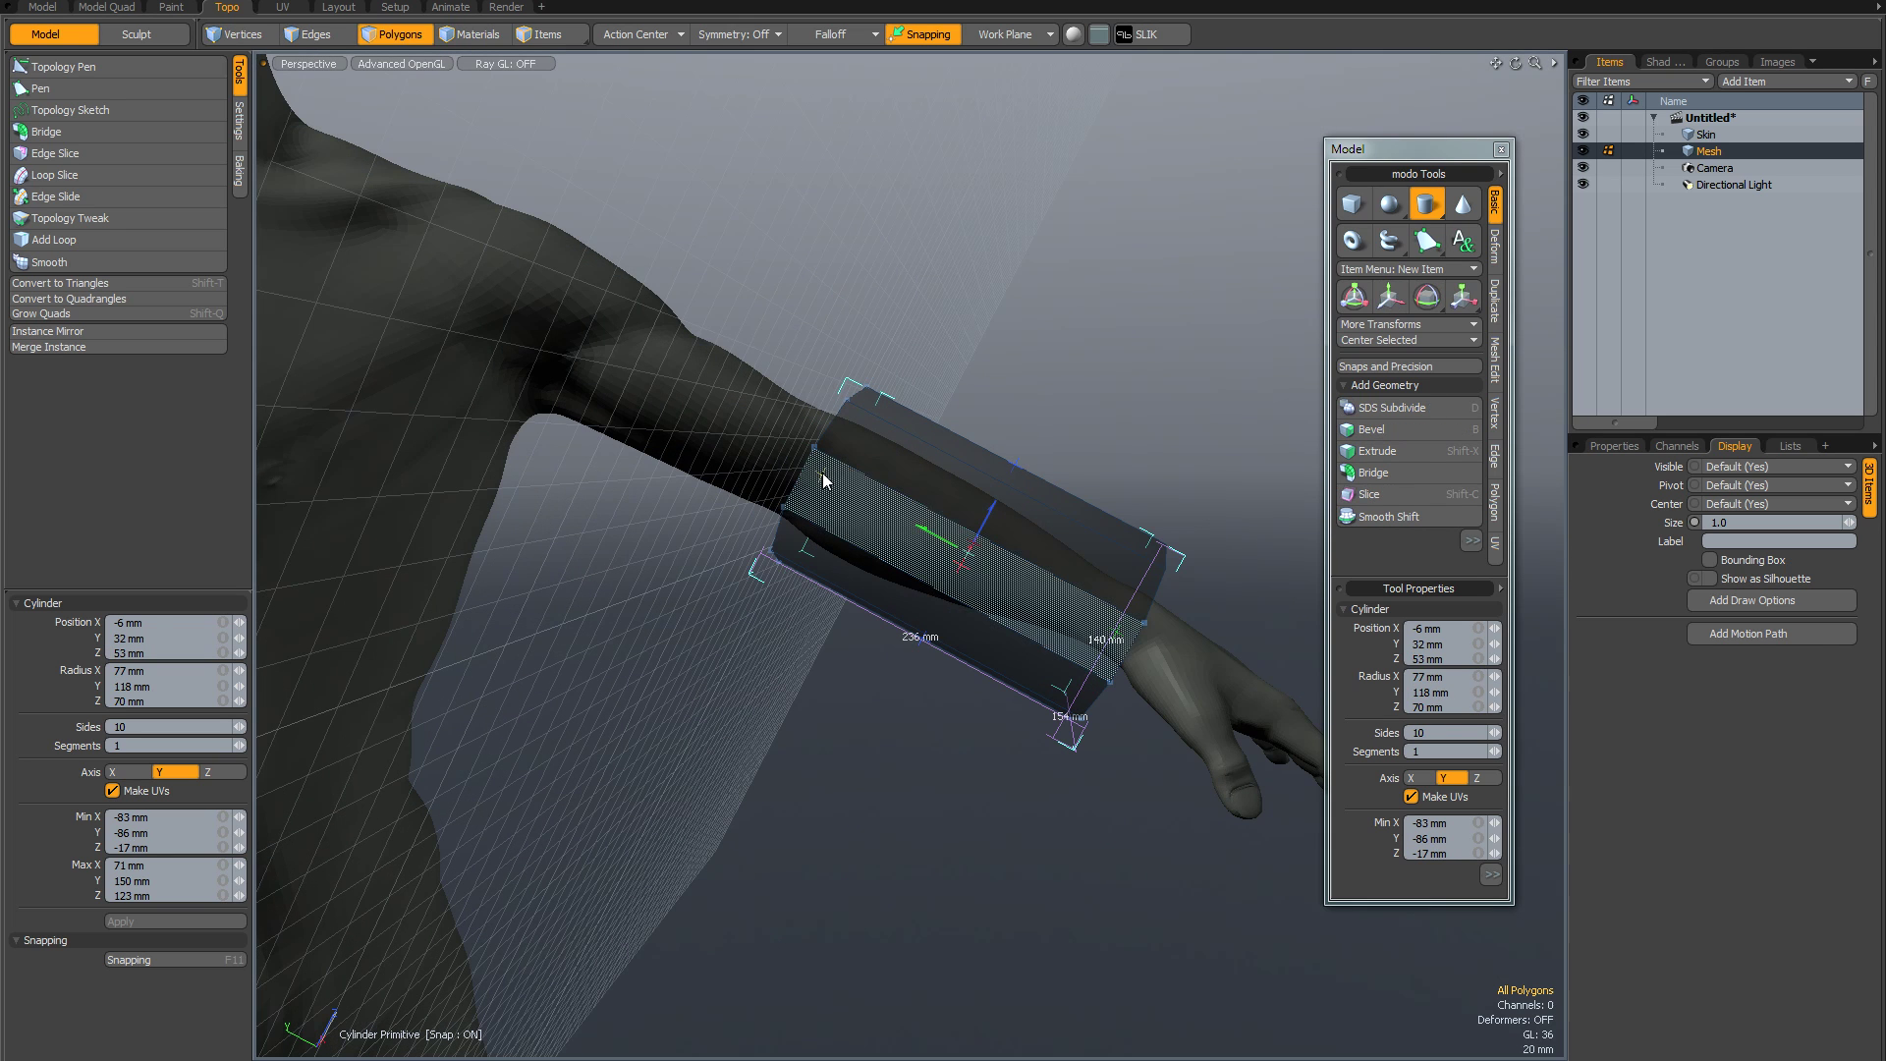
drag(821, 476, 636, 375)
alt+drag(908, 539, 823, 520)
alt+drag(963, 393, 1045, 397)
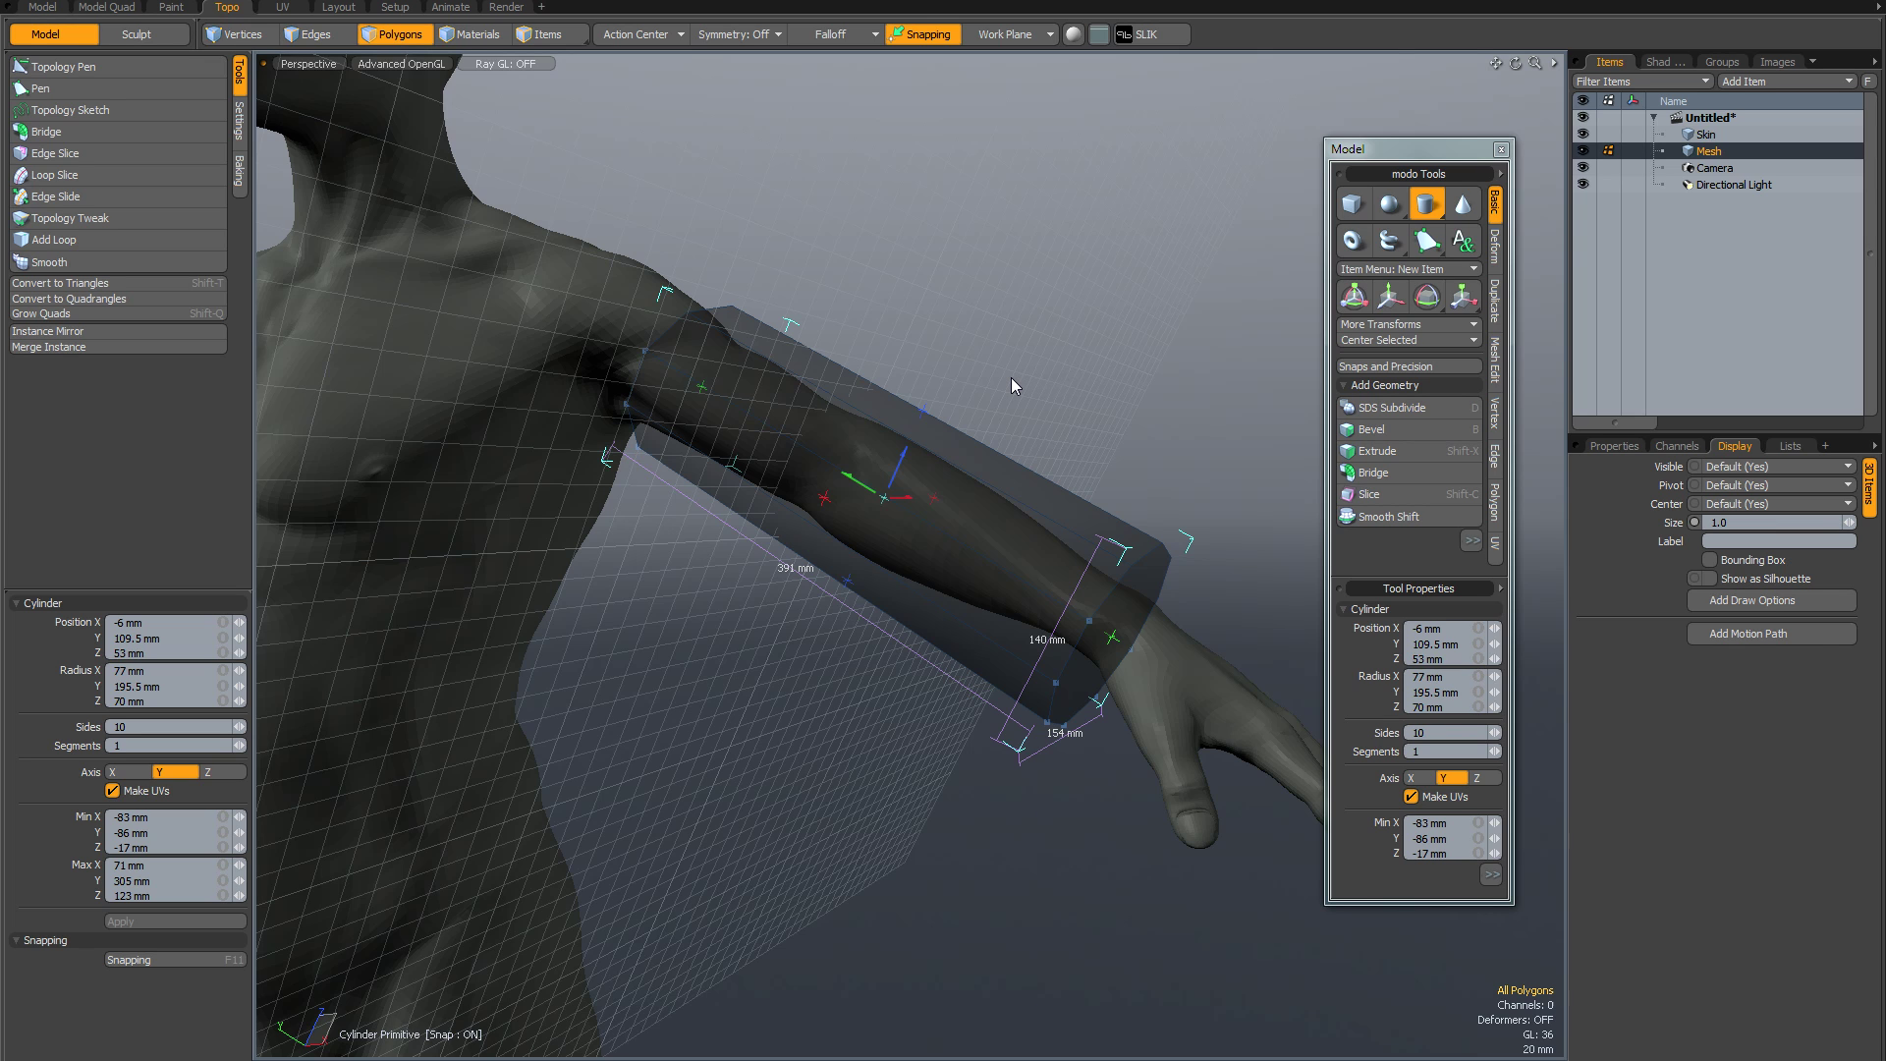
Set the arm cylinder to 10 segments and 10 sides
key(Up)
key(Down)
key(Down)
key(Right)
key(Down)
key(Right)
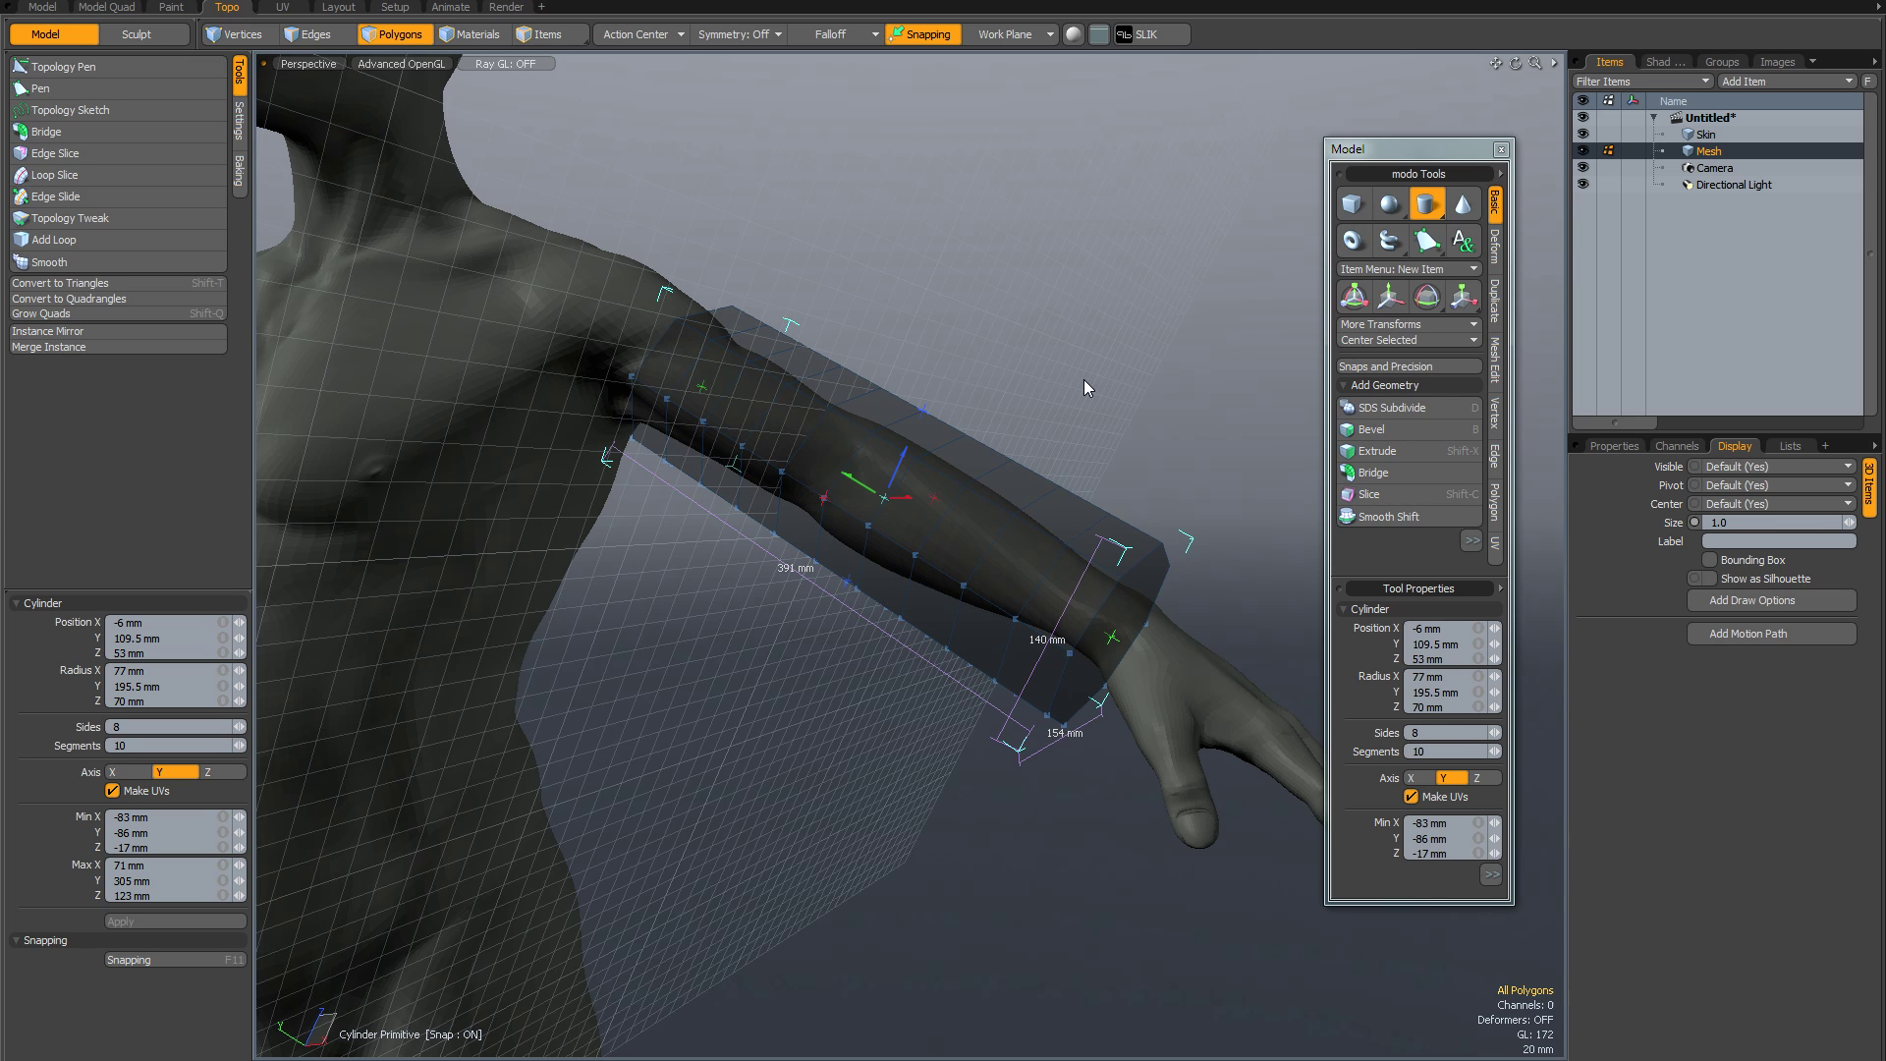
key(Up)
key(Up)
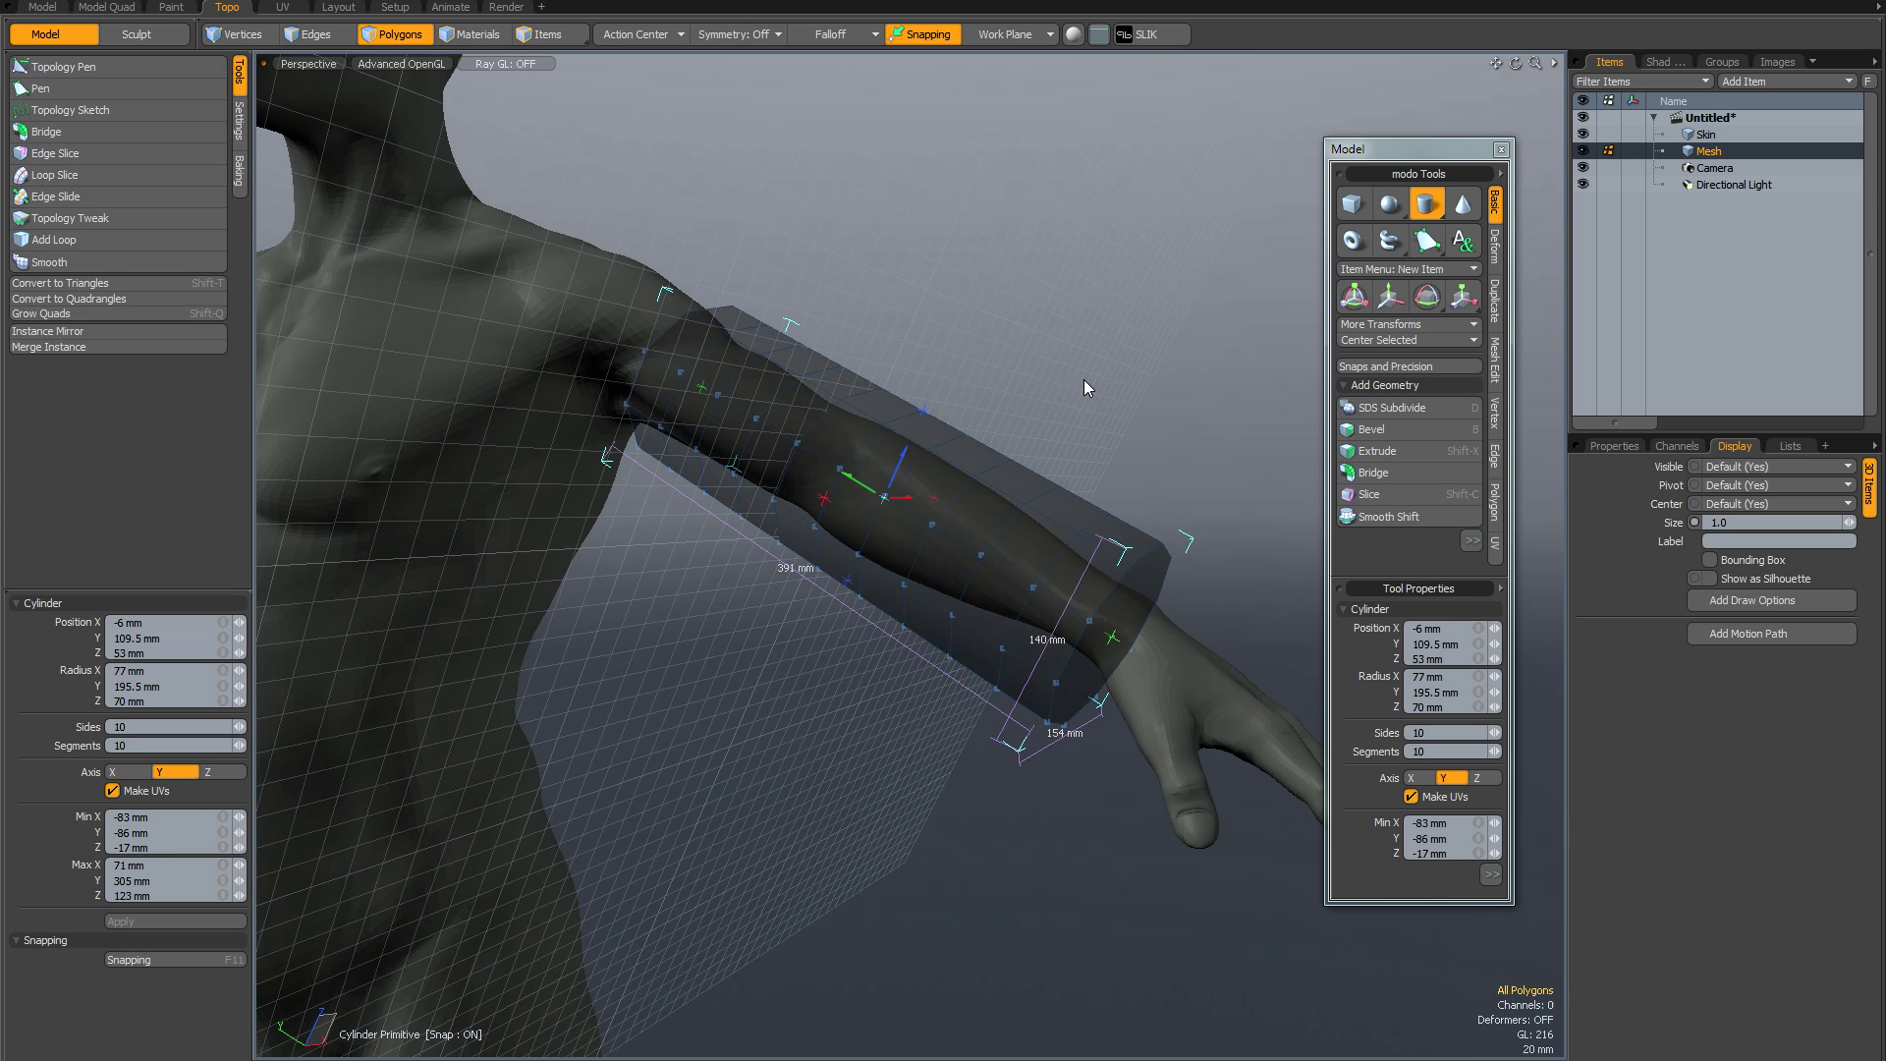
Finish the arm cylinder and delete its two end-cap polygons at the wrist and the shoulder
alt+drag(1103, 373, 1071, 395)
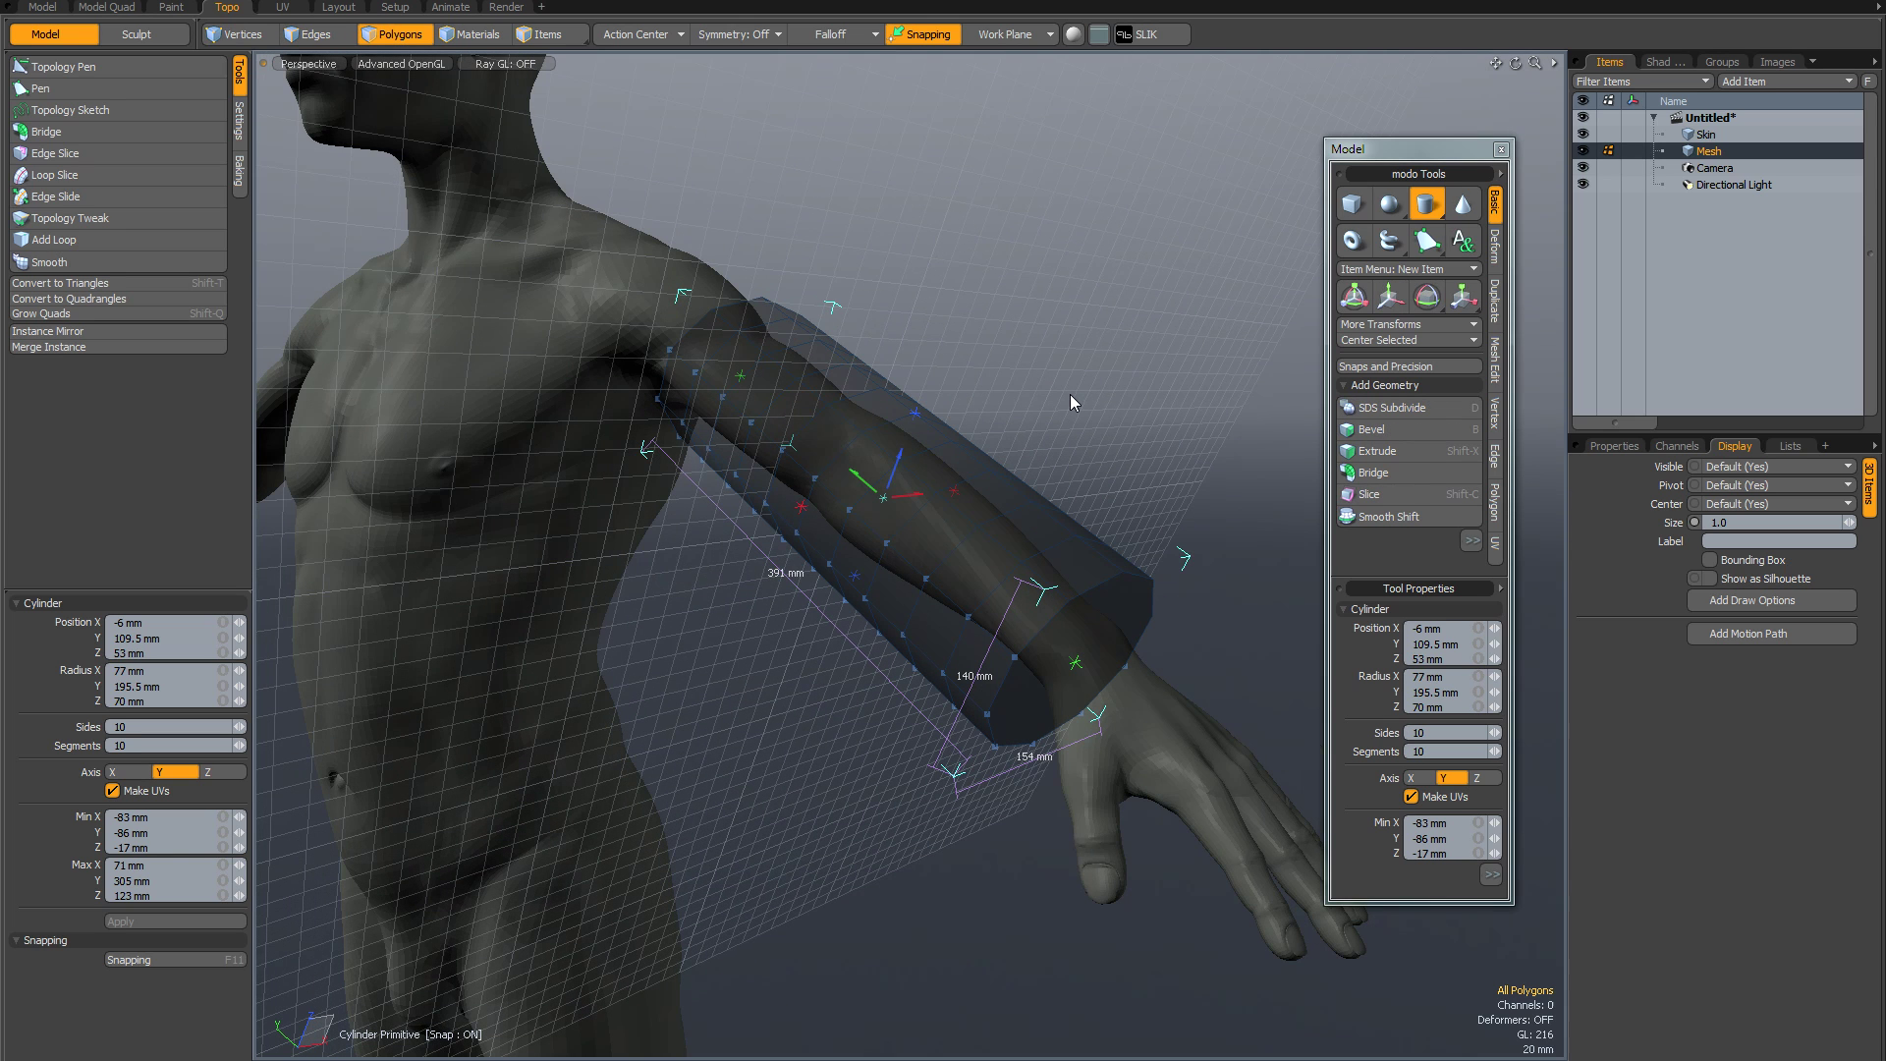
key(q)
click(1100, 658)
alt+drag(1100, 659, 797, 426)
shift+click(693, 381)
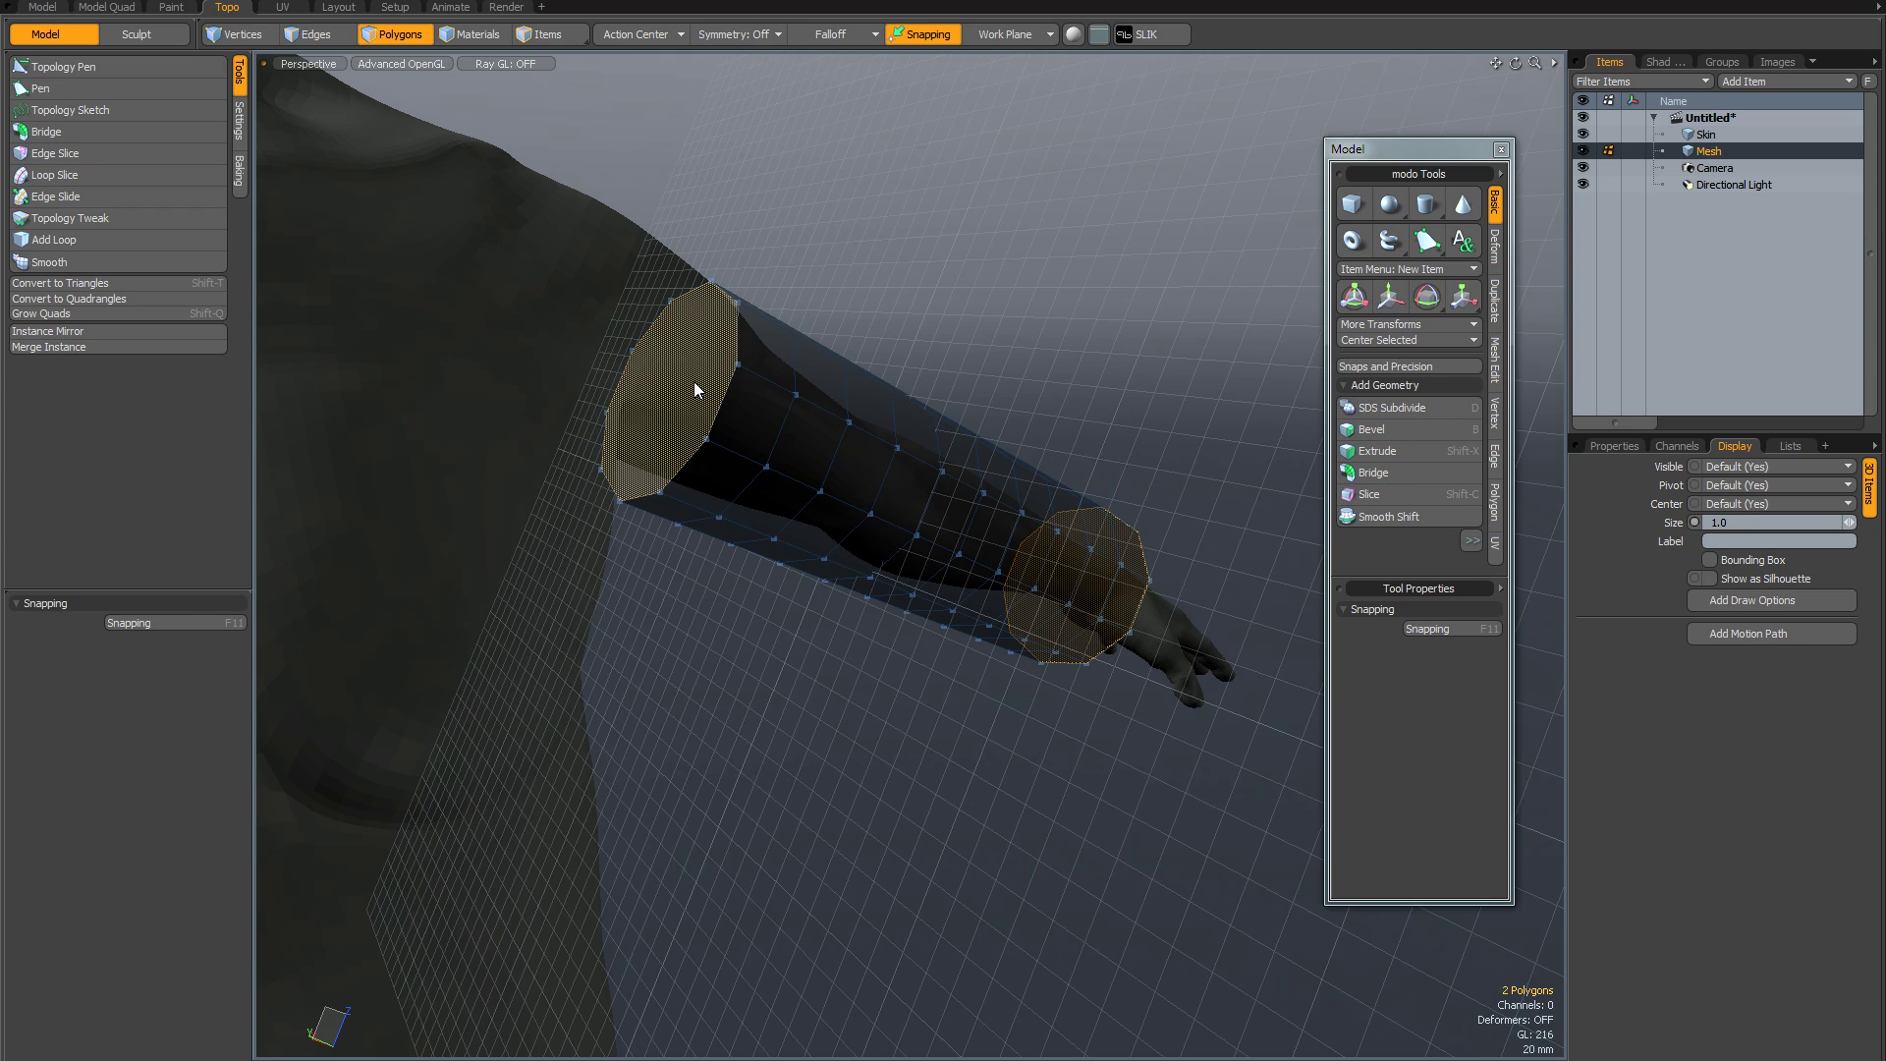
key(Delete)
Smooth the open cylinder onto the arm's background surface with strength 1.0 and 2350 iterations
alt+drag(930, 320, 629, 359)
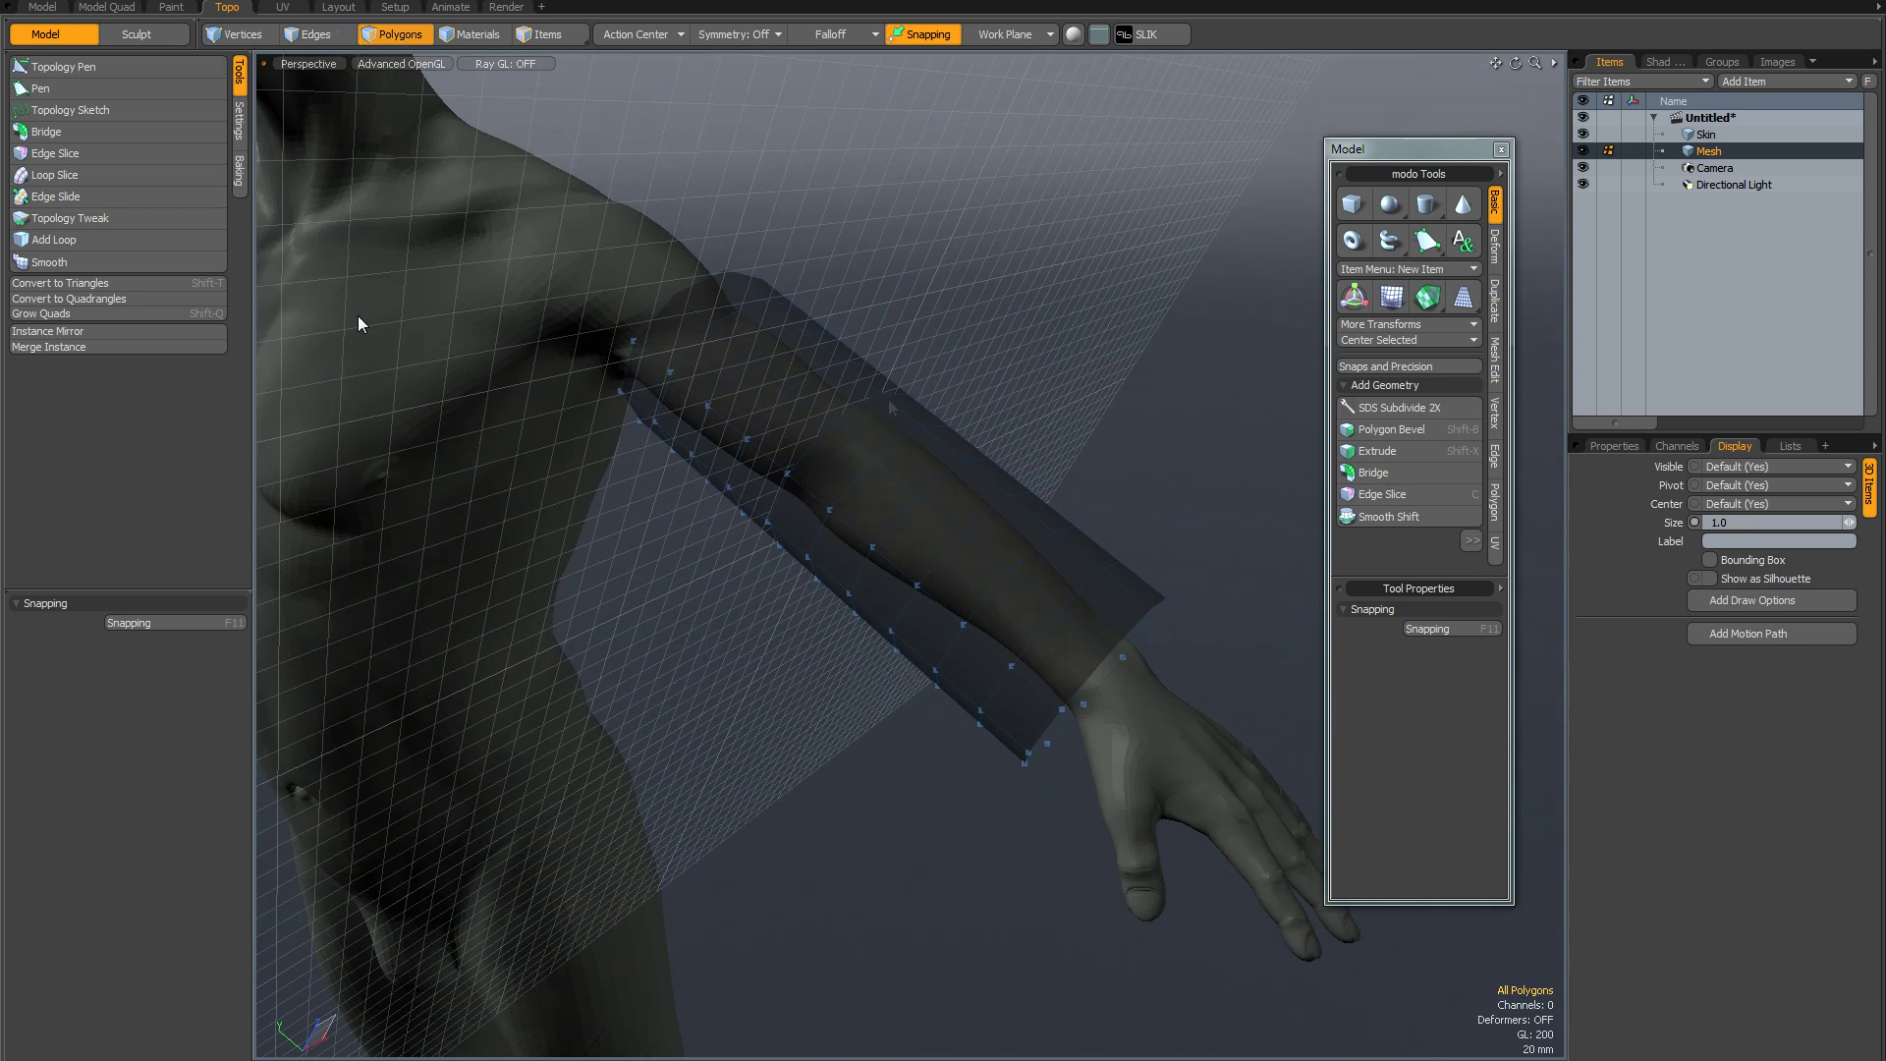
click(180, 262)
click(1014, 310)
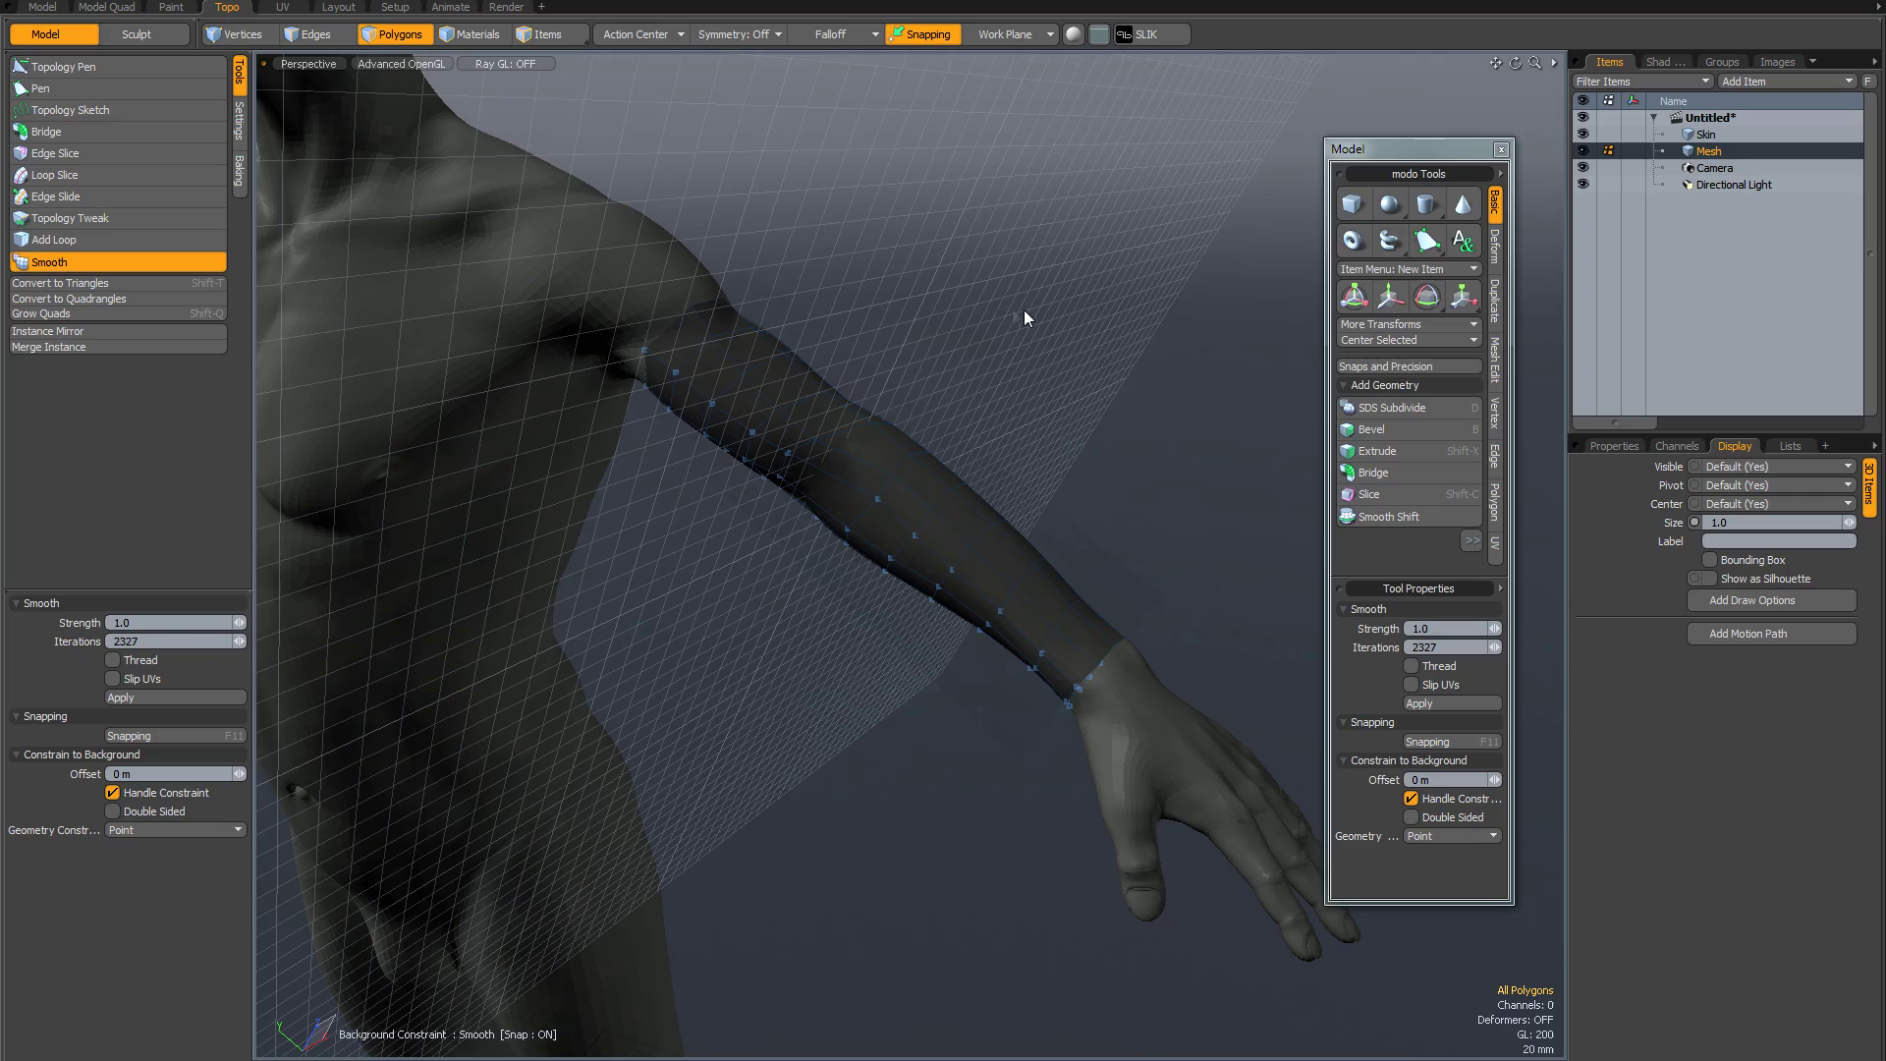
mouse_move(1017, 337)
alt+mouse_down()
mouse_move(964, 442)
mouse_move(728, 409)
mouse_move(1064, 433)
mouse_move(1150, 387)
mouse_move(1170, 404)
alt+mouse_up()
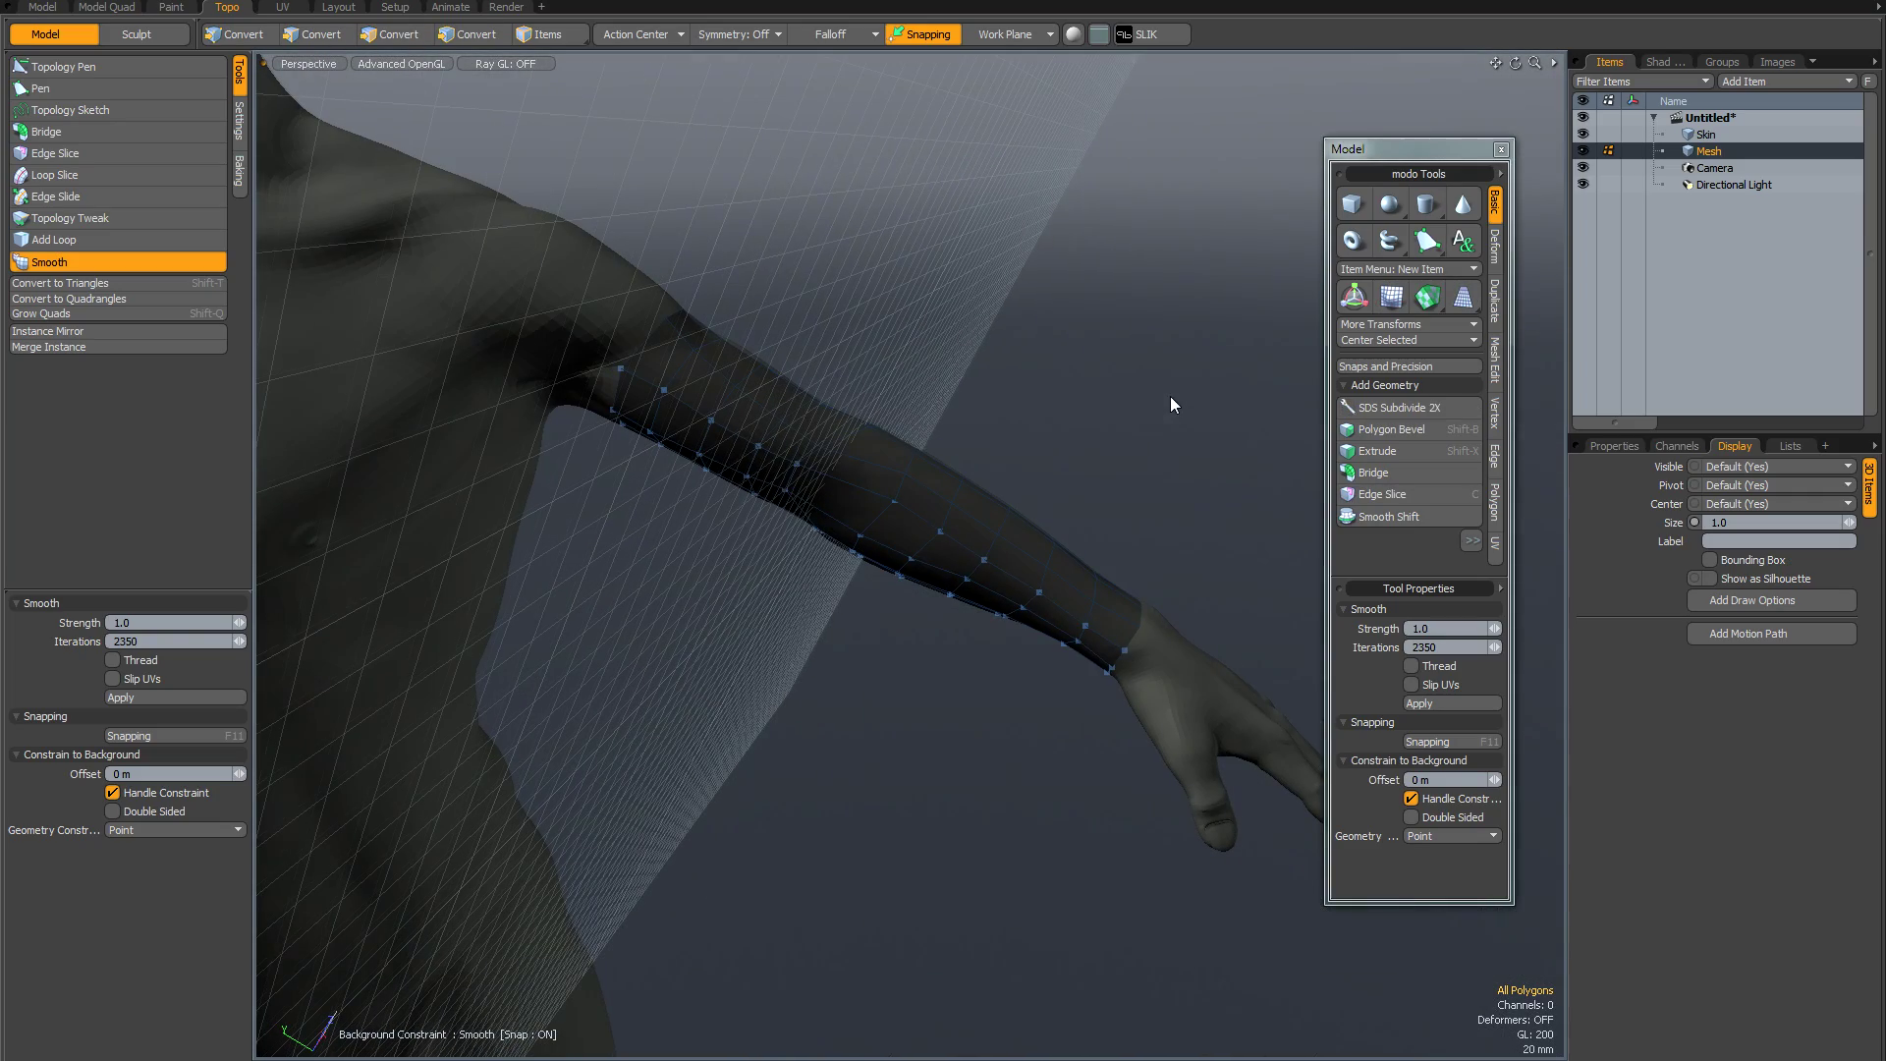
Adjust the wrapped mesh's edges around the elbow along the arm surface with the Topology Pen in Move mode
click(110, 68)
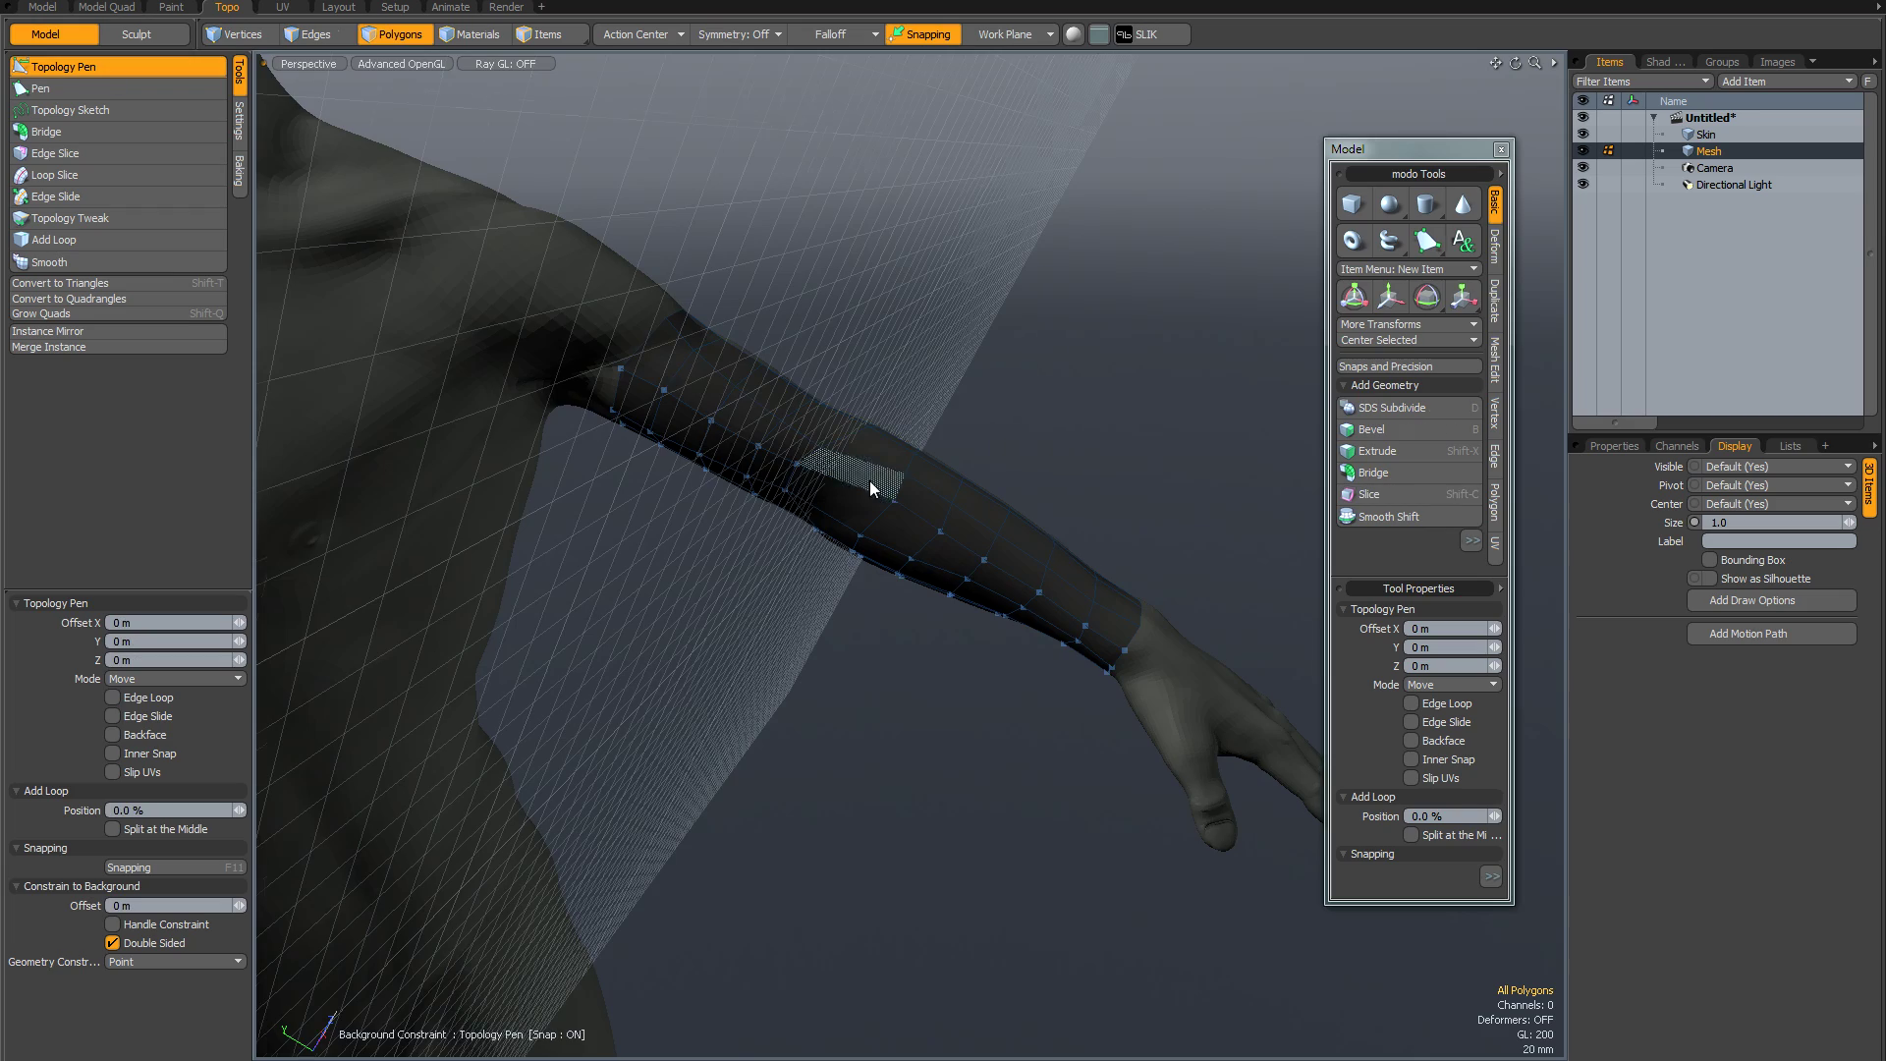
alt+drag(869, 480, 887, 471)
right_drag(819, 452, 830, 453)
alt+drag(1023, 439, 1199, 429)
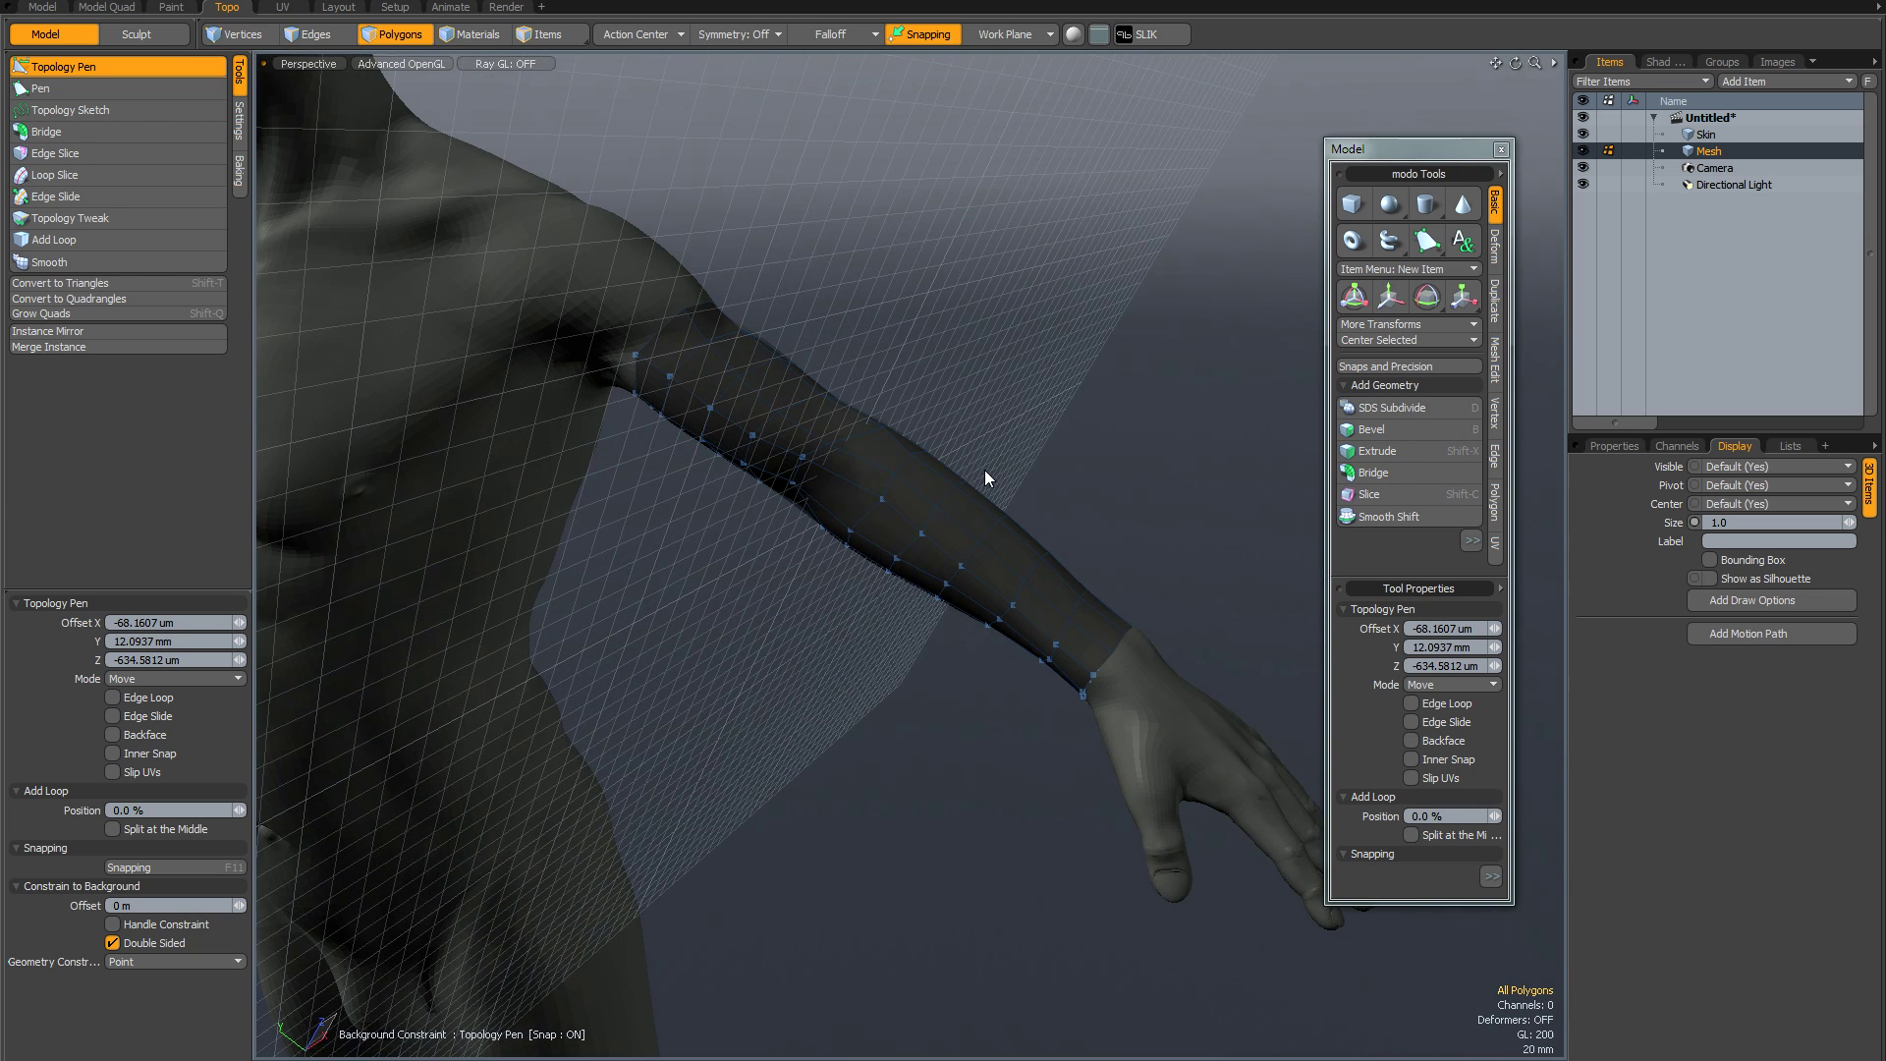
alt+drag(990, 476, 1094, 435)
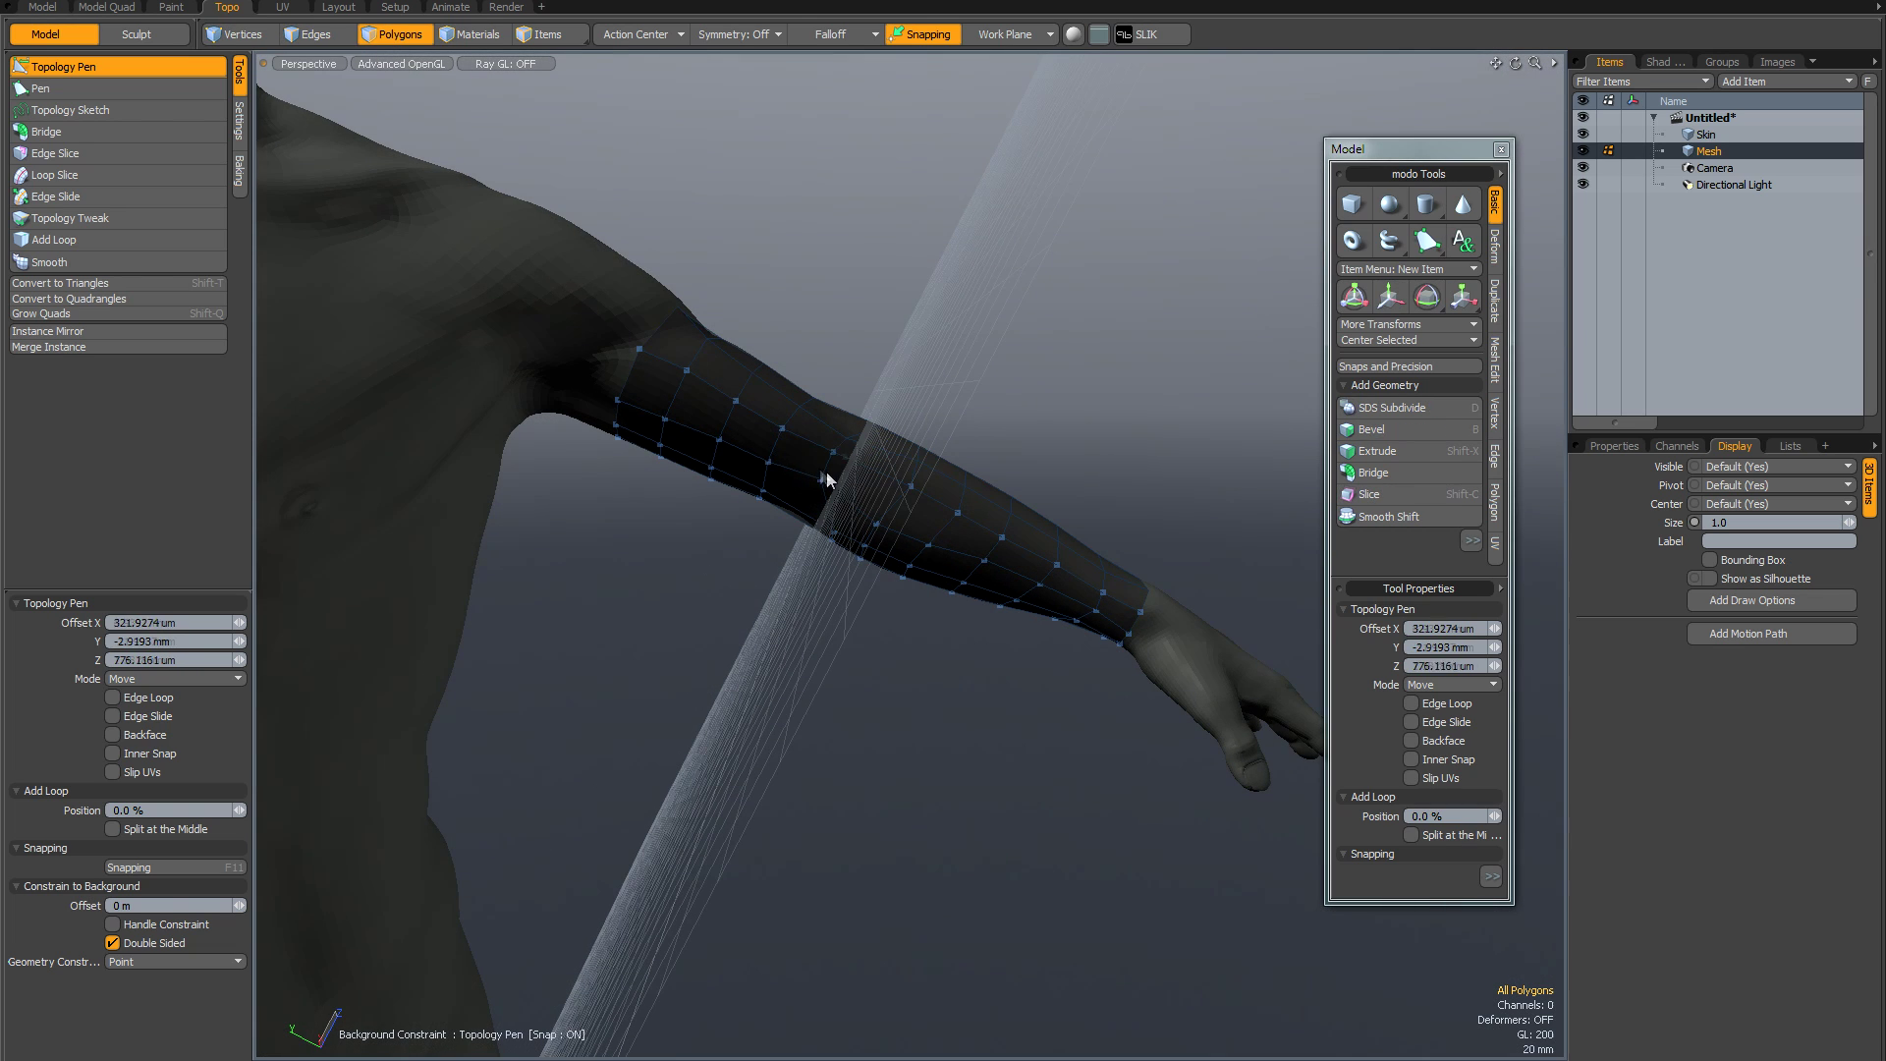